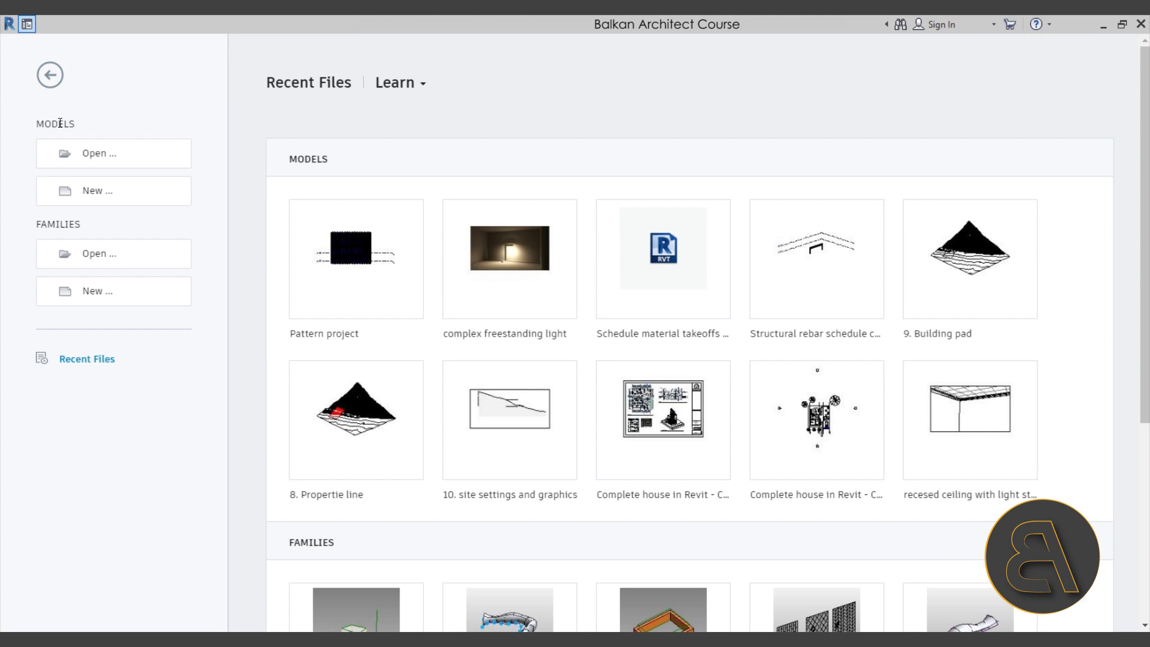
Create a new project from the BA template, keeping Project selected.
{"action": "left_click", "coordinate": [87, 198]}
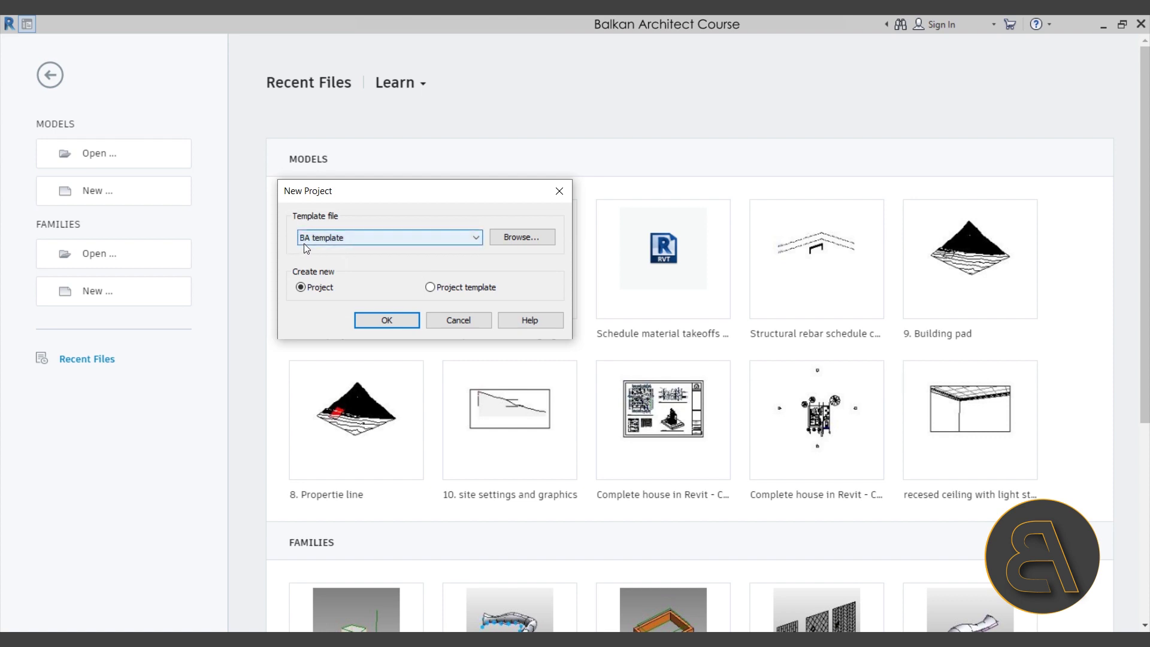
{"action": "left_click", "coordinate": [374, 240]}
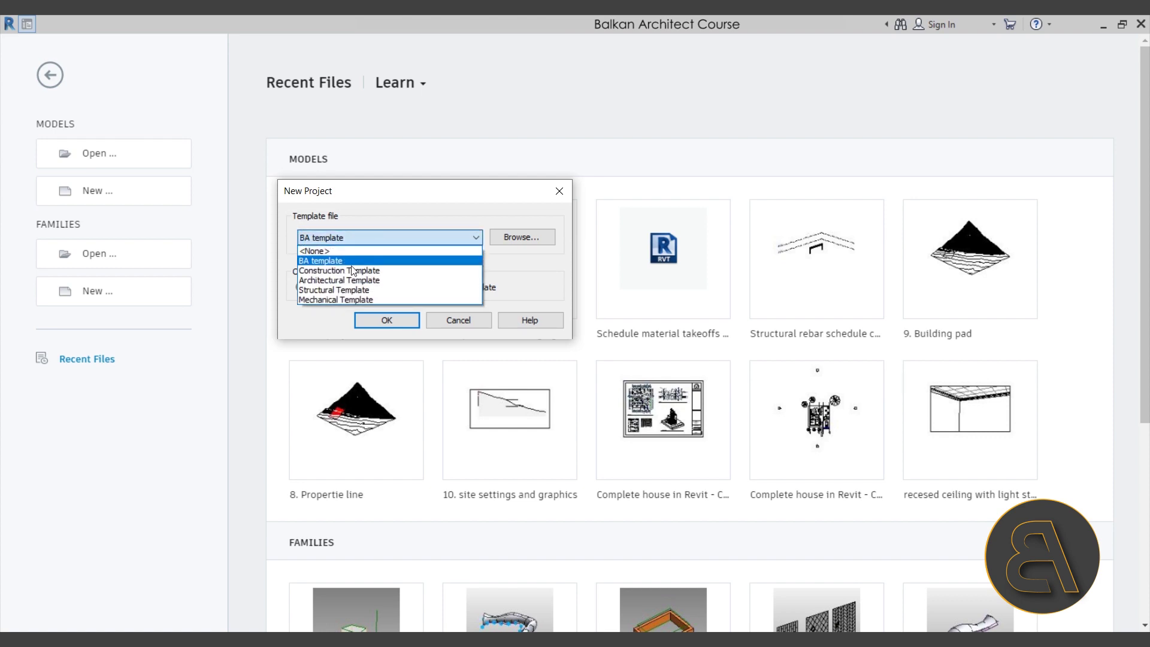
{"action": "left_click", "coordinate": [319, 263]}
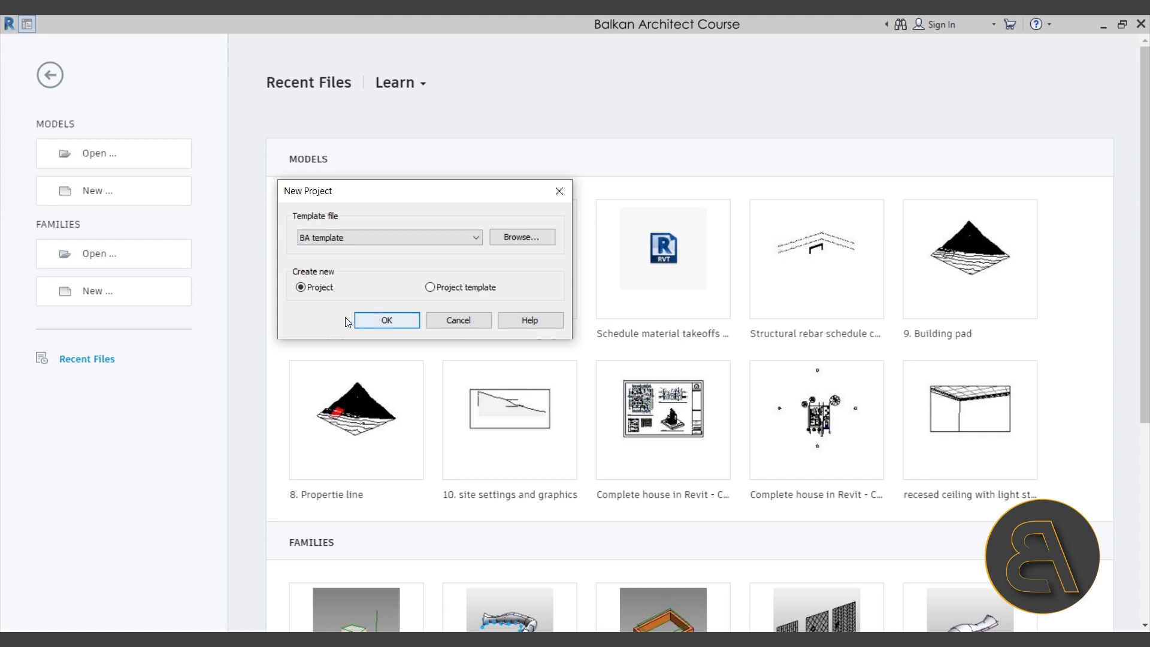
{"action": "left_click", "coordinate": [374, 324]}
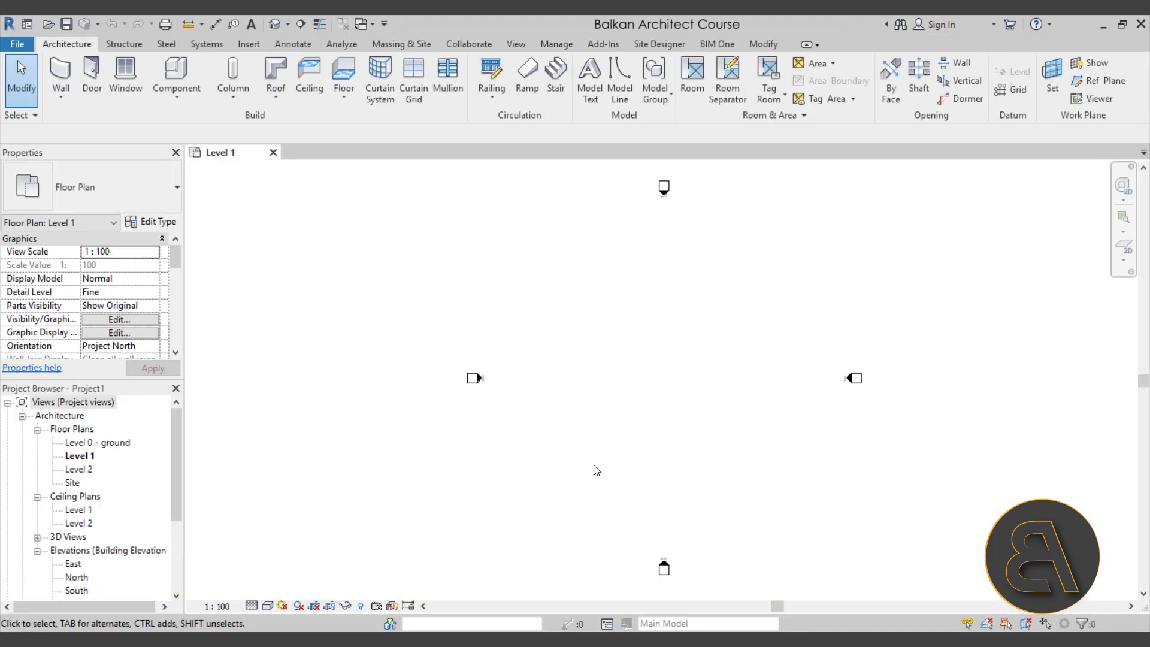
Recentre the empty Level 1 plan and cancel a started wall so nothing is drawn.
{"action": "middle_click_drag", "start_coordinate": [607, 381], "coordinate": [485, 404]}
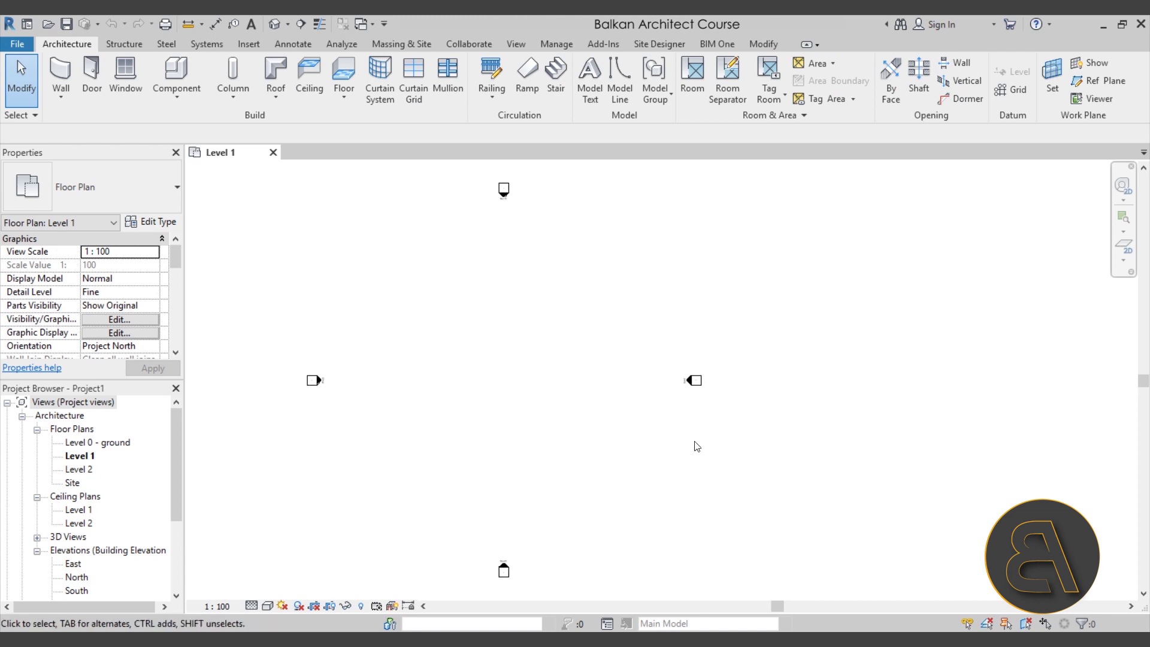
{"action": "middle_click_drag", "start_coordinate": [532, 413], "coordinate": [568, 408]}
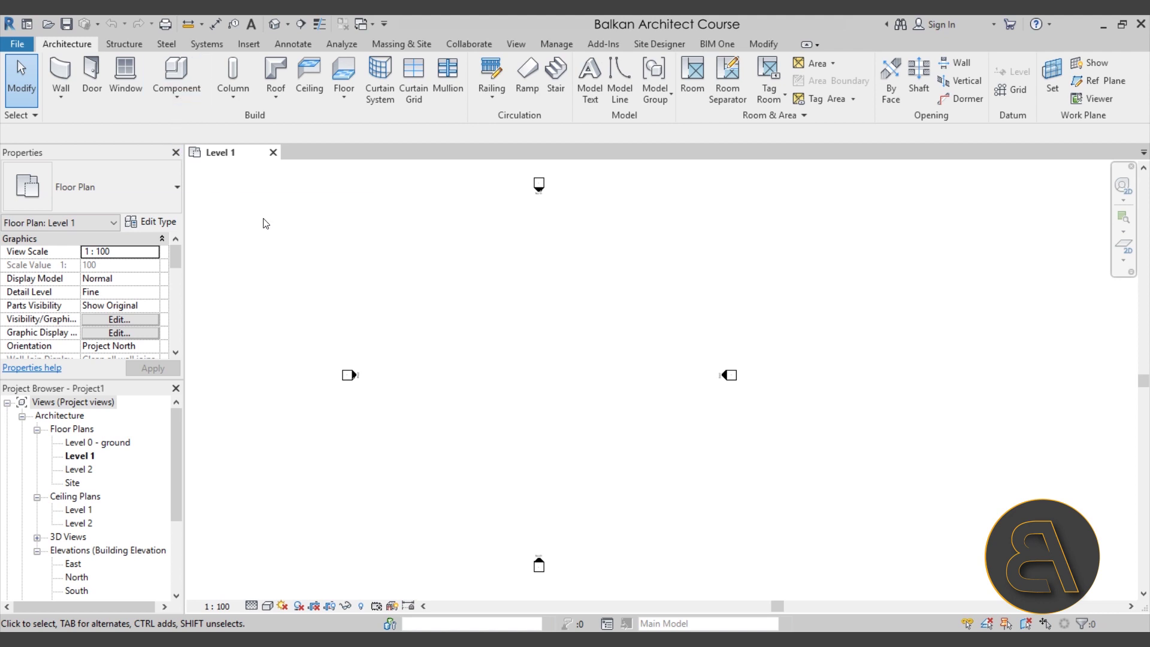
{"action": "left_click", "coordinate": [60, 75]}
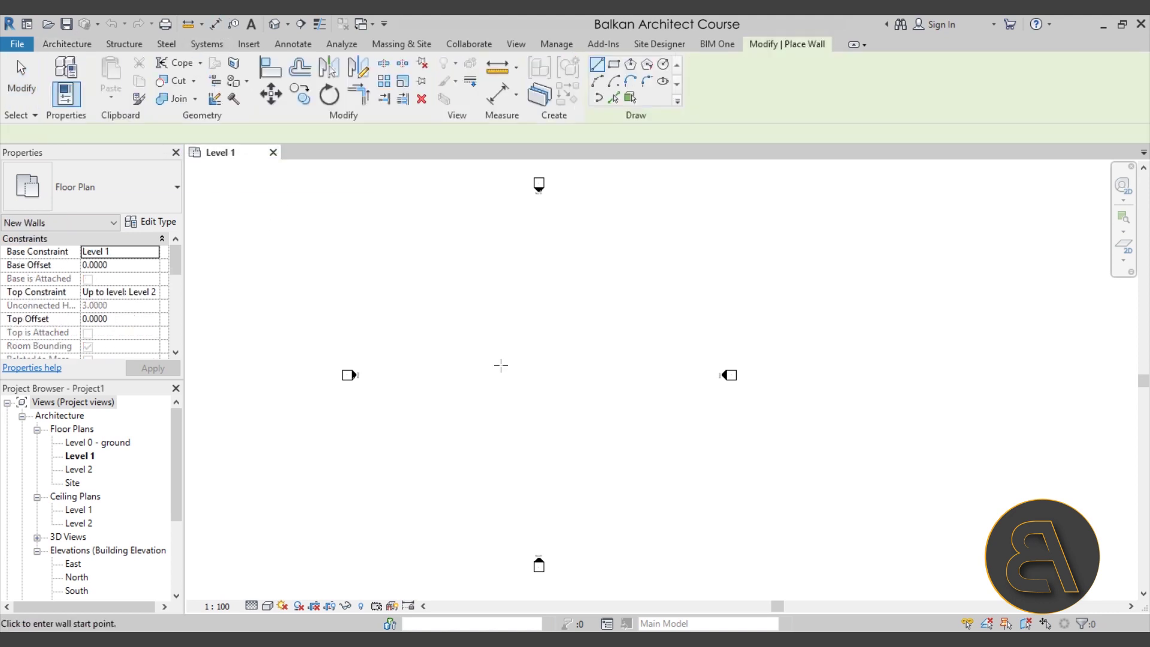
{"action": "left_click", "coordinate": [484, 374]}
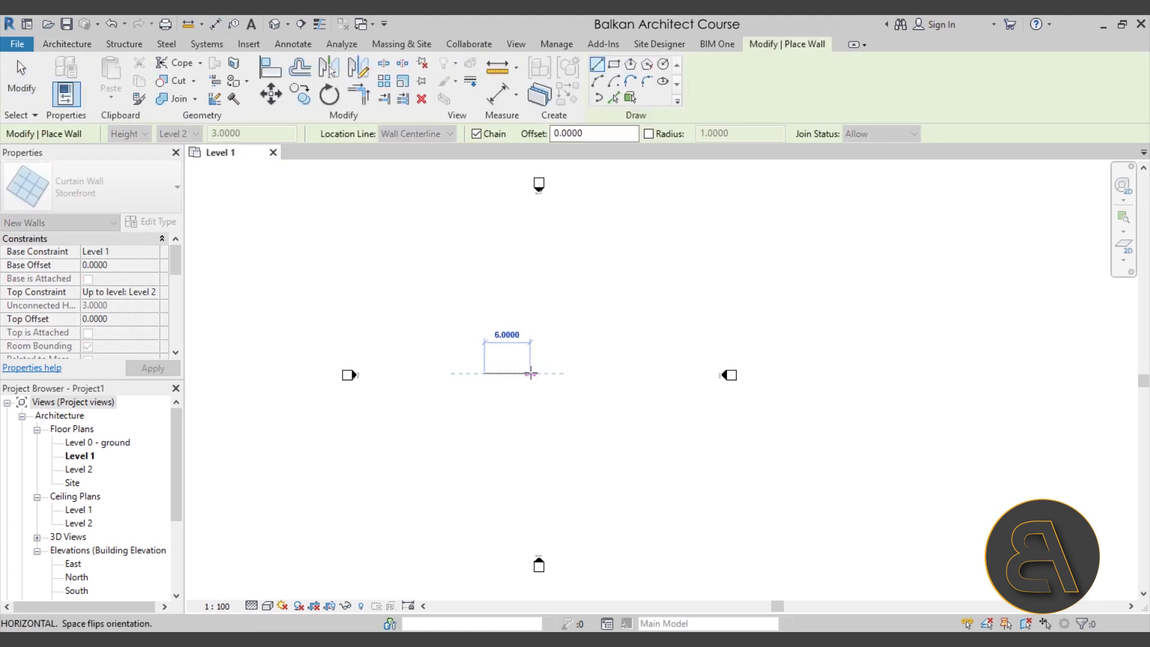
{"action": "key", "text": "Escape"}
{"action": "key", "text": "Escape"}
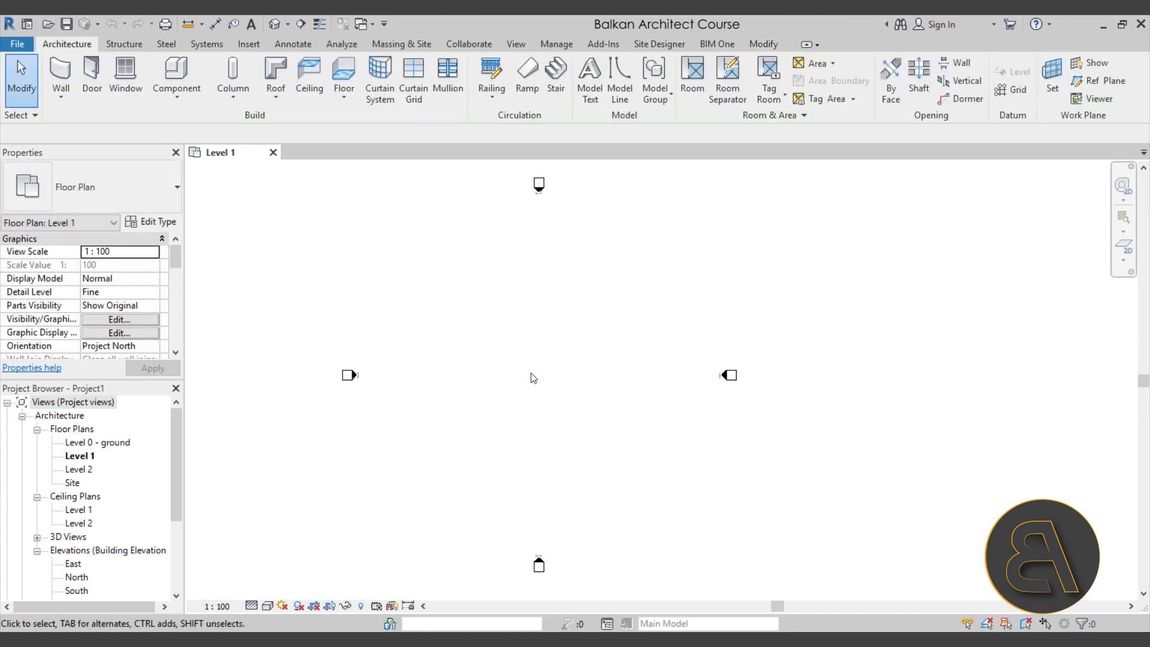
{"action": "middle_click_drag", "start_coordinate": [526, 406], "coordinate": [524, 398]}
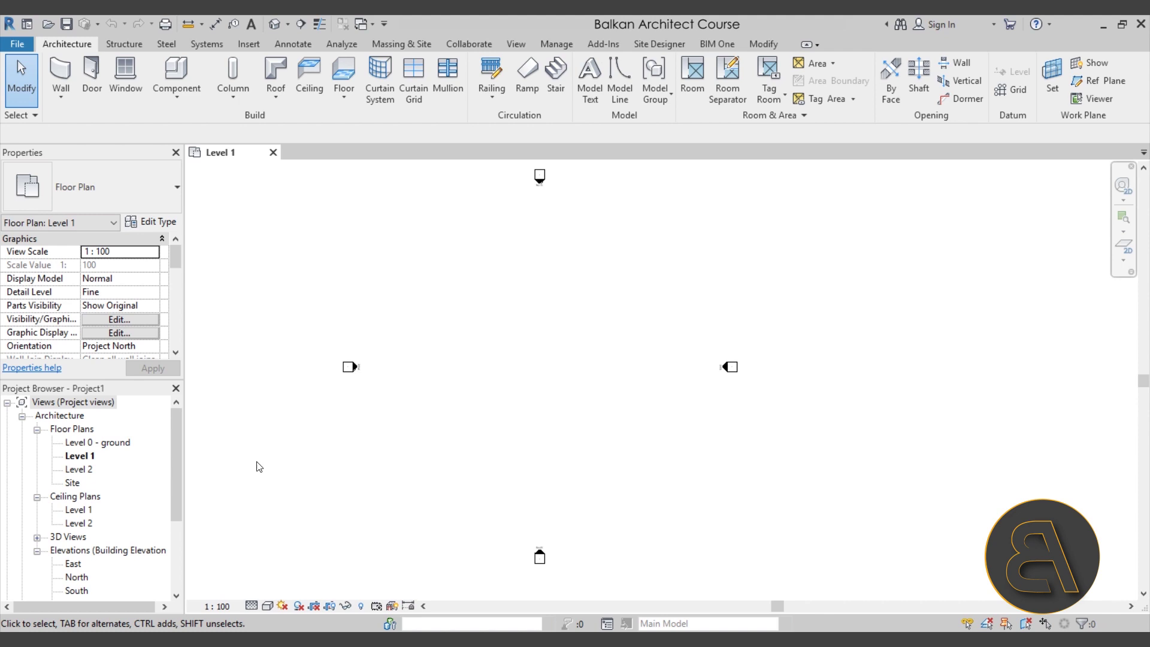
Widen the Properties and Project Browser panel.
{"action": "left_click", "coordinate": [175, 441]}
{"action": "scroll", "coordinate": [175, 447], "scroll_direction": "down", "scroll_amount": 1}
{"action": "scroll", "coordinate": [177, 442], "scroll_direction": "up", "scroll_amount": 1}
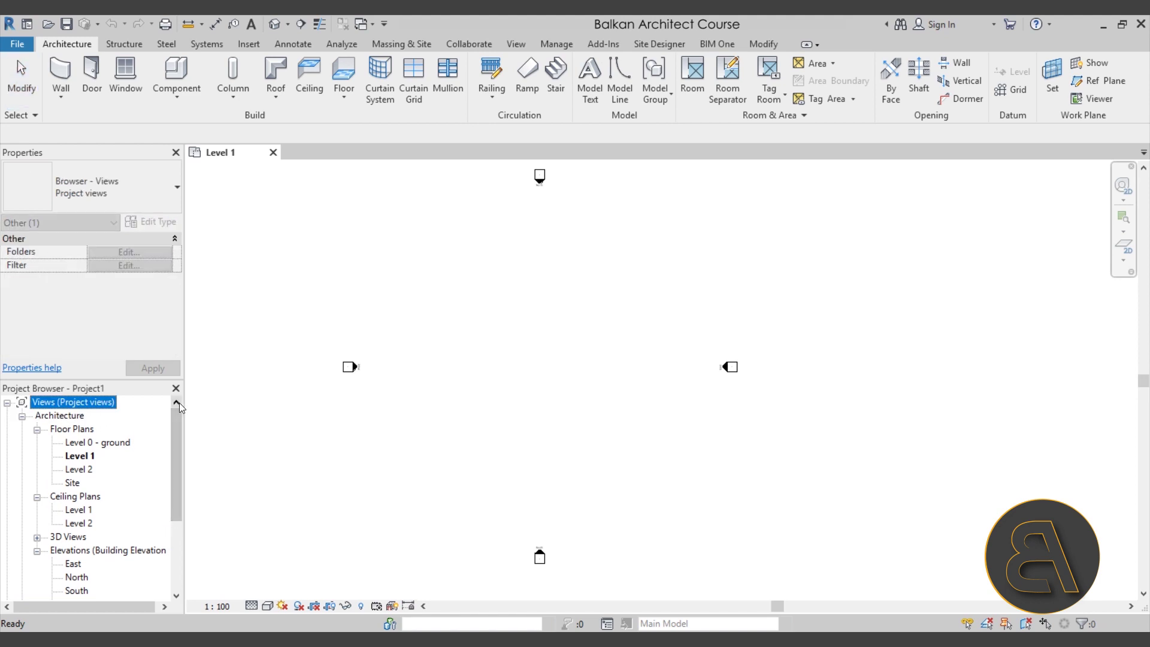
{"action": "left_click_drag", "start_coordinate": [183, 404], "coordinate": [248, 402]}
{"action": "scroll", "coordinate": [239, 426], "scroll_direction": "down", "scroll_amount": 1}
{"action": "scroll", "coordinate": [237, 412], "scroll_direction": "up", "scroll_amount": 1}
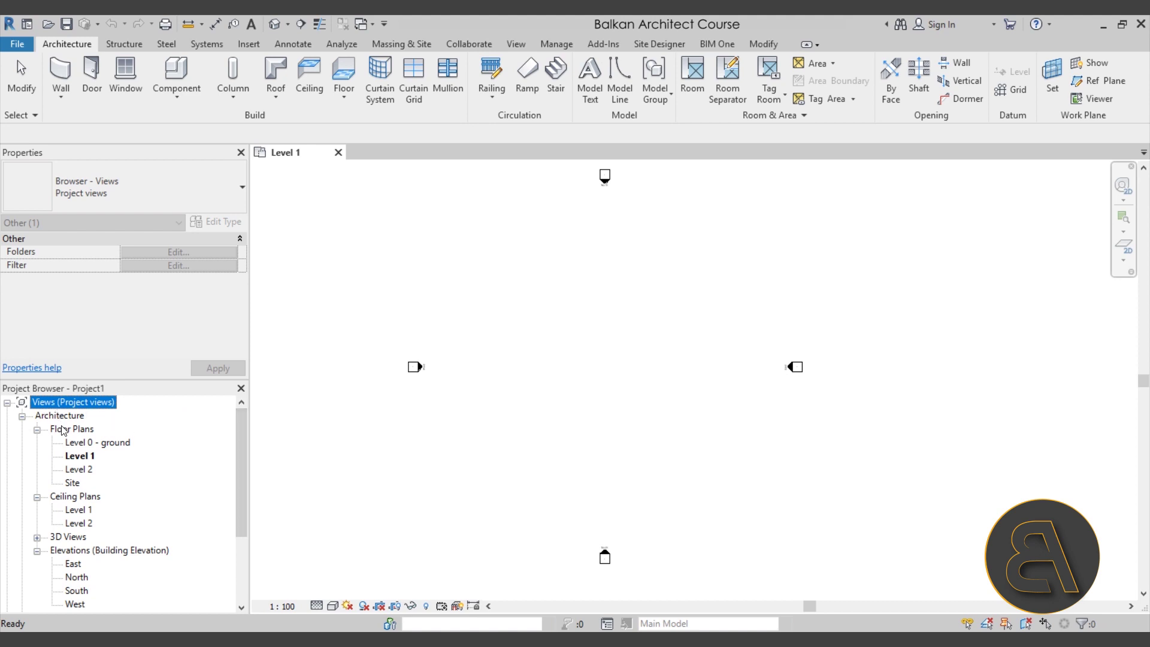
Collapse and re-expand Architecture, then expand Interior design's Floor Plans and Ceiling Plans.
{"action": "left_click", "coordinate": [22, 416]}
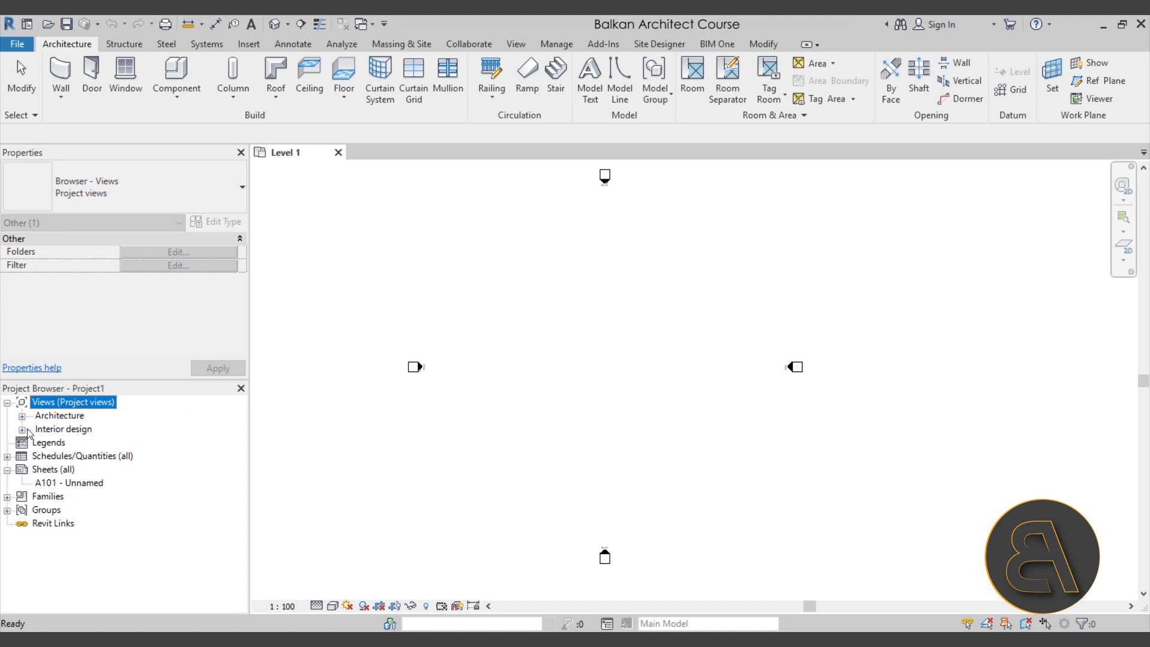
{"action": "left_click", "coordinate": [22, 416]}
{"action": "scroll", "coordinate": [111, 467], "scroll_direction": "down", "scroll_amount": 2}
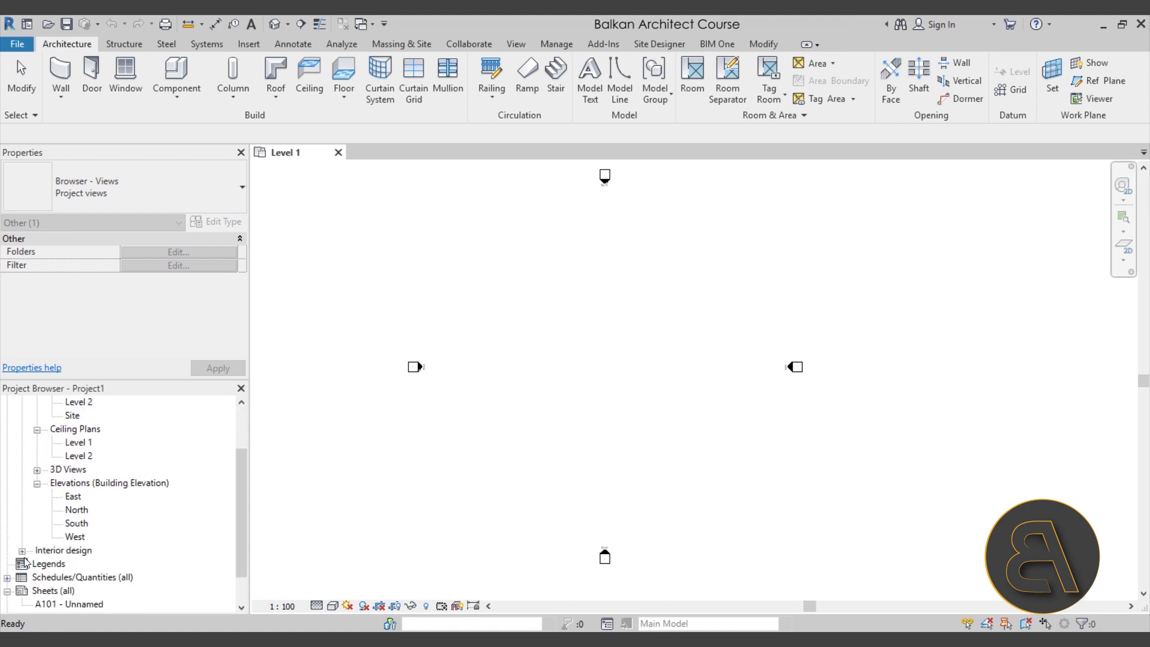
{"action": "left_click", "coordinate": [22, 550]}
{"action": "left_click", "coordinate": [37, 564]}
{"action": "scroll", "coordinate": [129, 545], "scroll_direction": "down", "scroll_amount": 1}
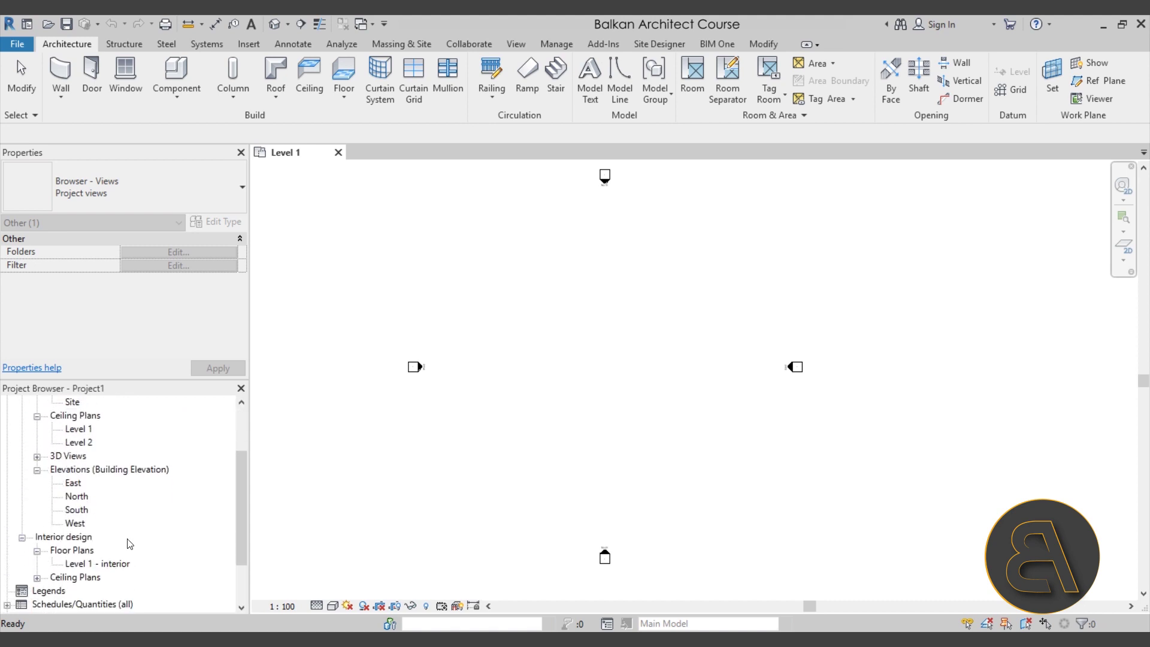
{"action": "scroll", "coordinate": [129, 544], "scroll_direction": "down", "scroll_amount": 1}
{"action": "left_click", "coordinate": [36, 564]}
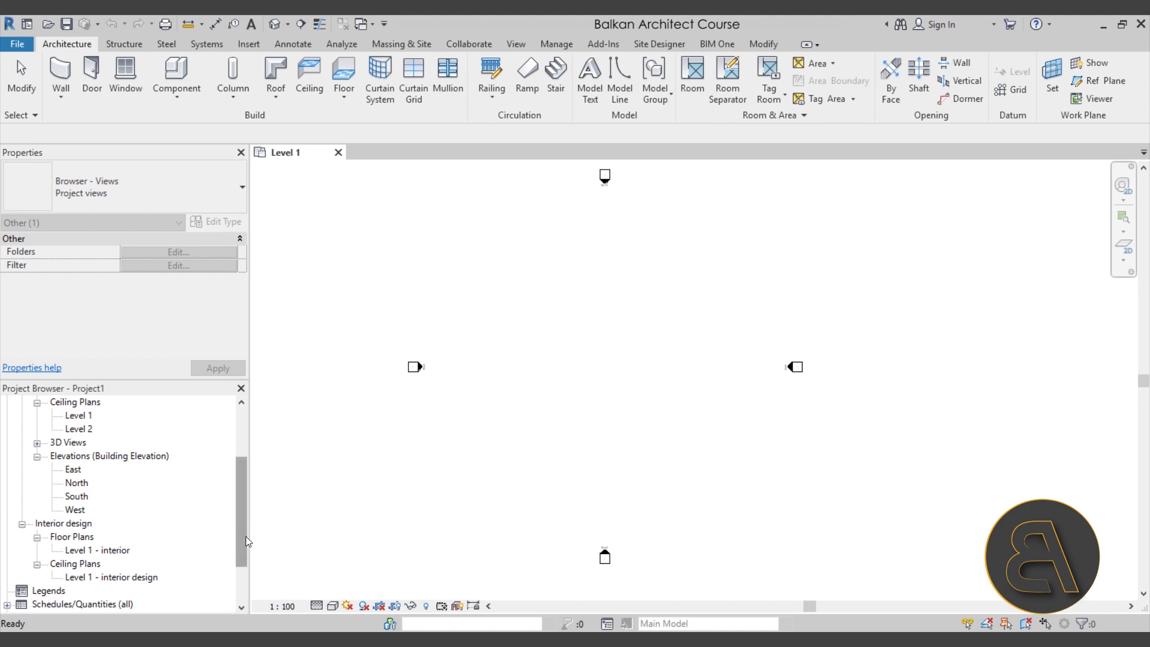
Resize the browser panel divider and return to the Level 1 plan's properties.
{"action": "left_click_drag", "start_coordinate": [246, 537], "coordinate": [240, 458]}
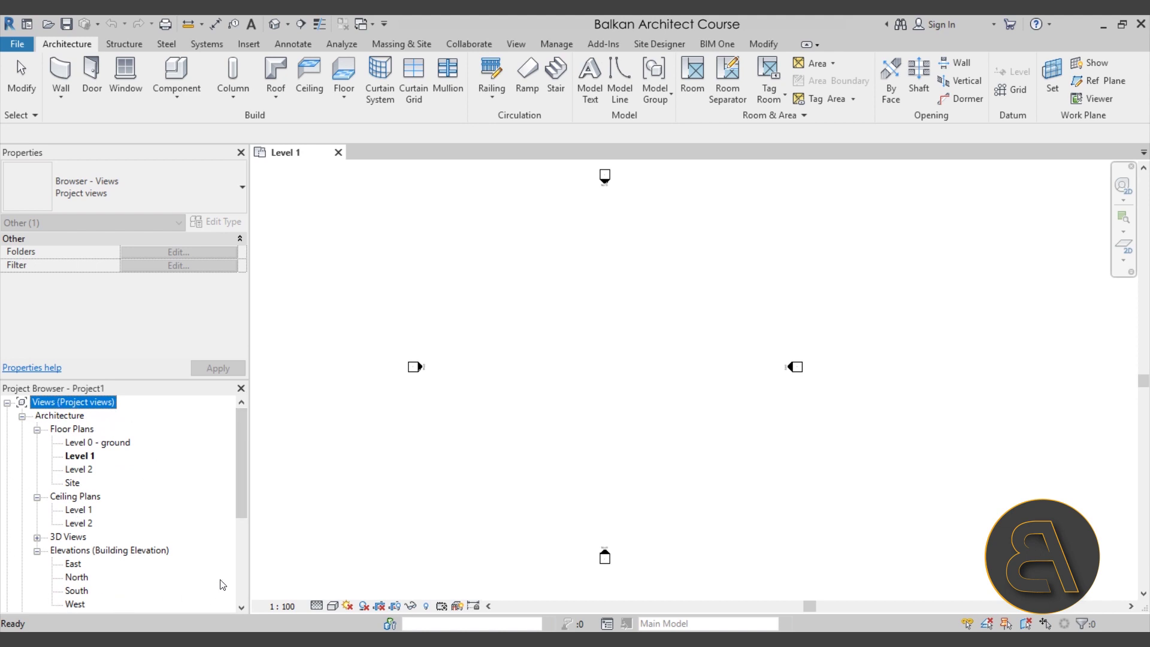
{"action": "left_click_drag", "start_coordinate": [243, 440], "coordinate": [237, 537]}
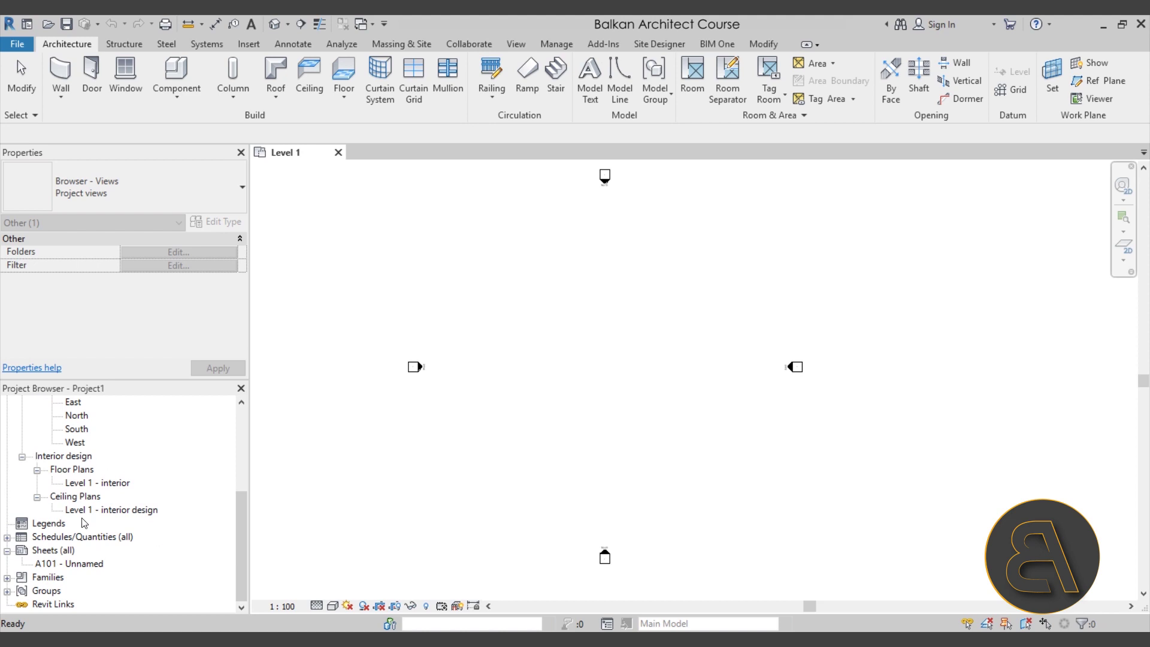
{"action": "left_click_drag", "start_coordinate": [239, 550], "coordinate": [250, 477]}
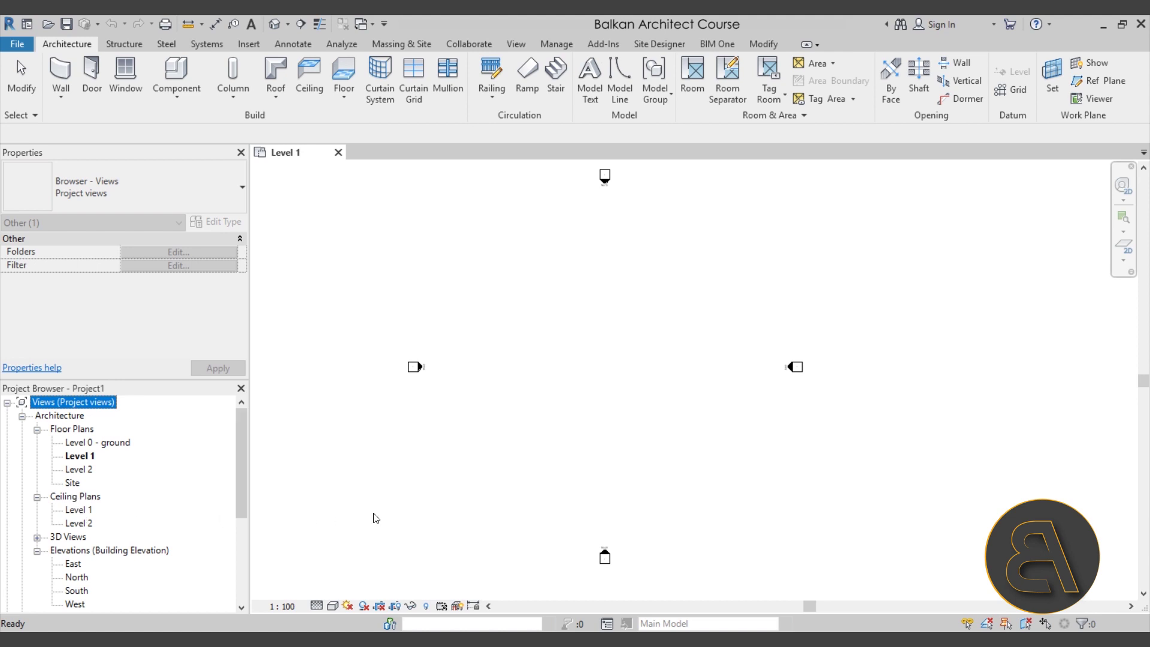
{"action": "left_click", "coordinate": [403, 517]}
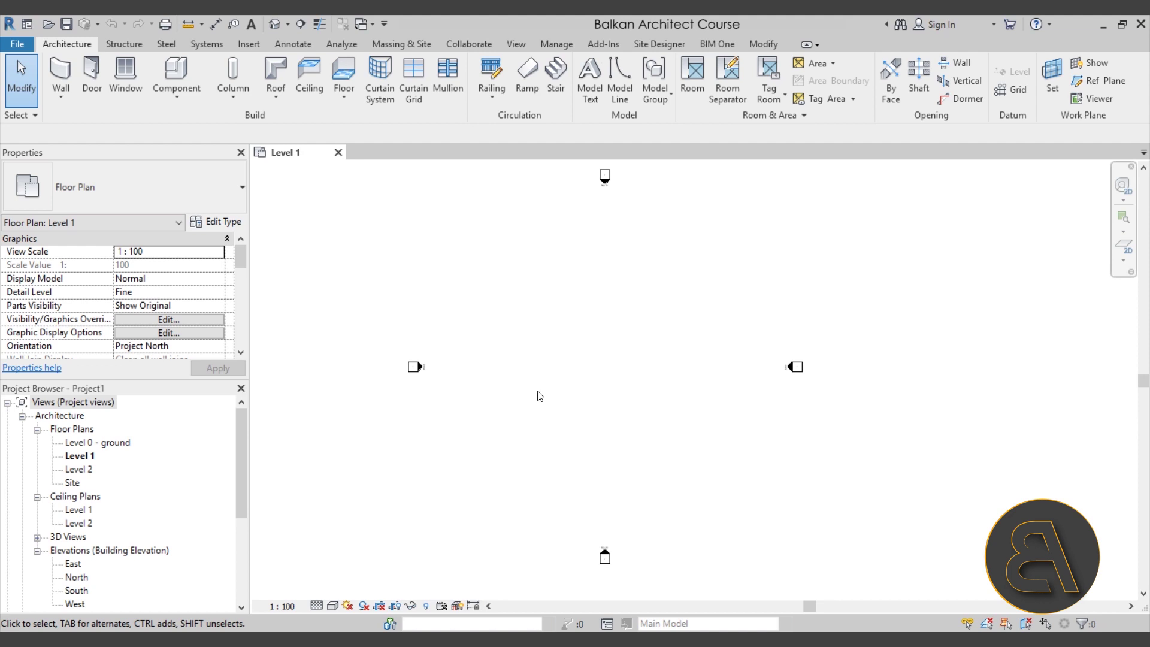
{"action": "scroll", "coordinate": [183, 296], "scroll_direction": "down", "scroll_amount": 5}
{"action": "scroll", "coordinate": [179, 297], "scroll_direction": "down", "scroll_amount": 5}
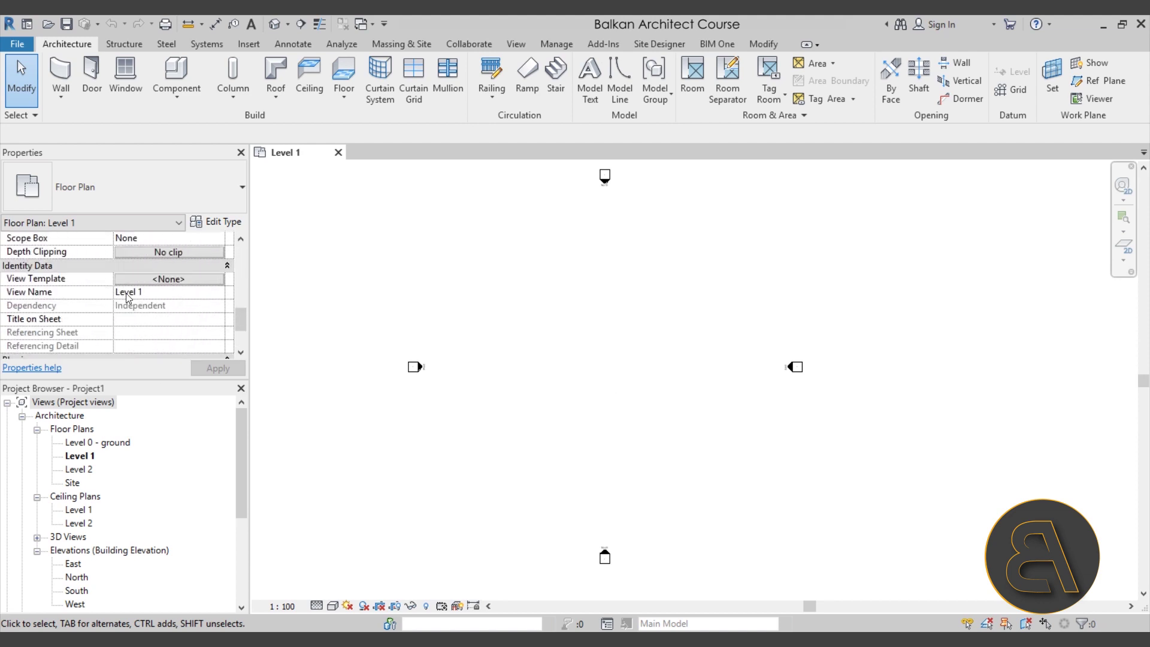
{"action": "left_click", "coordinate": [159, 279]}
{"action": "left_click", "coordinate": [198, 368]}
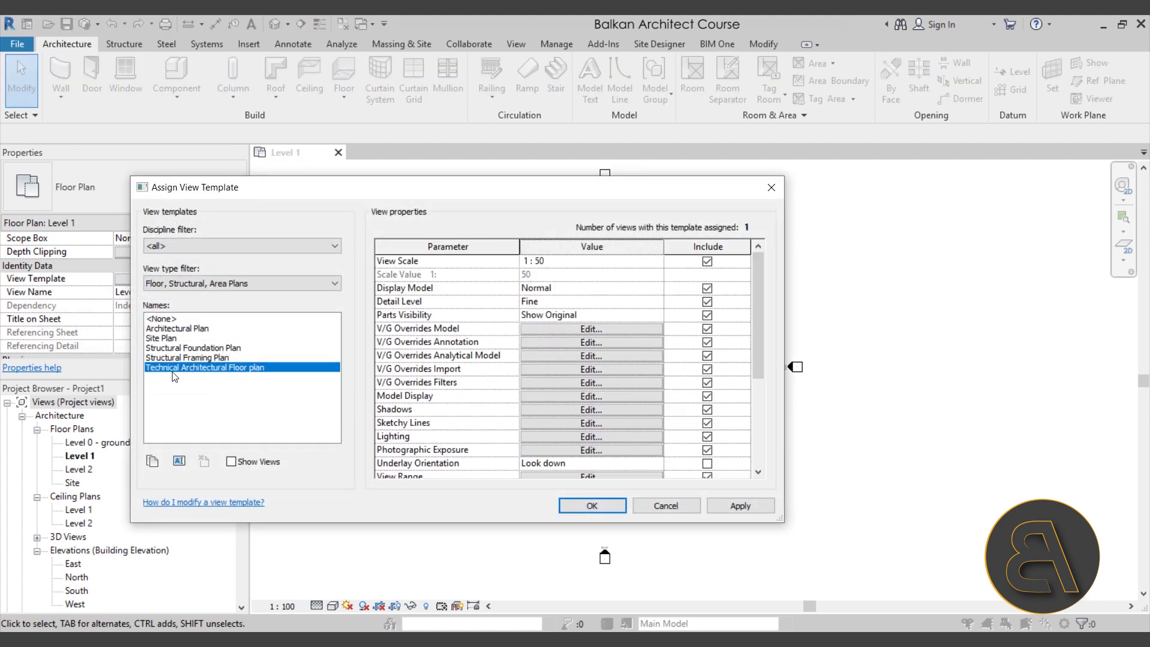
{"action": "left_click", "coordinate": [618, 508]}
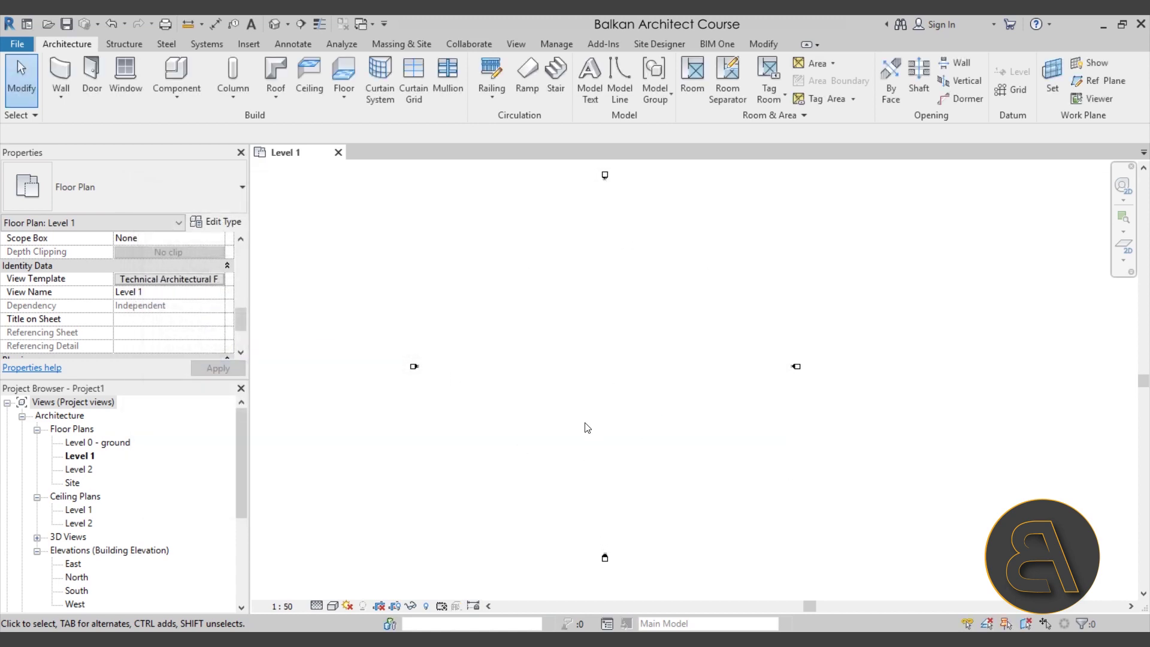
{"action": "left_click", "coordinate": [112, 24]}
{"action": "middle_click_drag", "start_coordinate": [630, 361], "coordinate": [603, 357]}
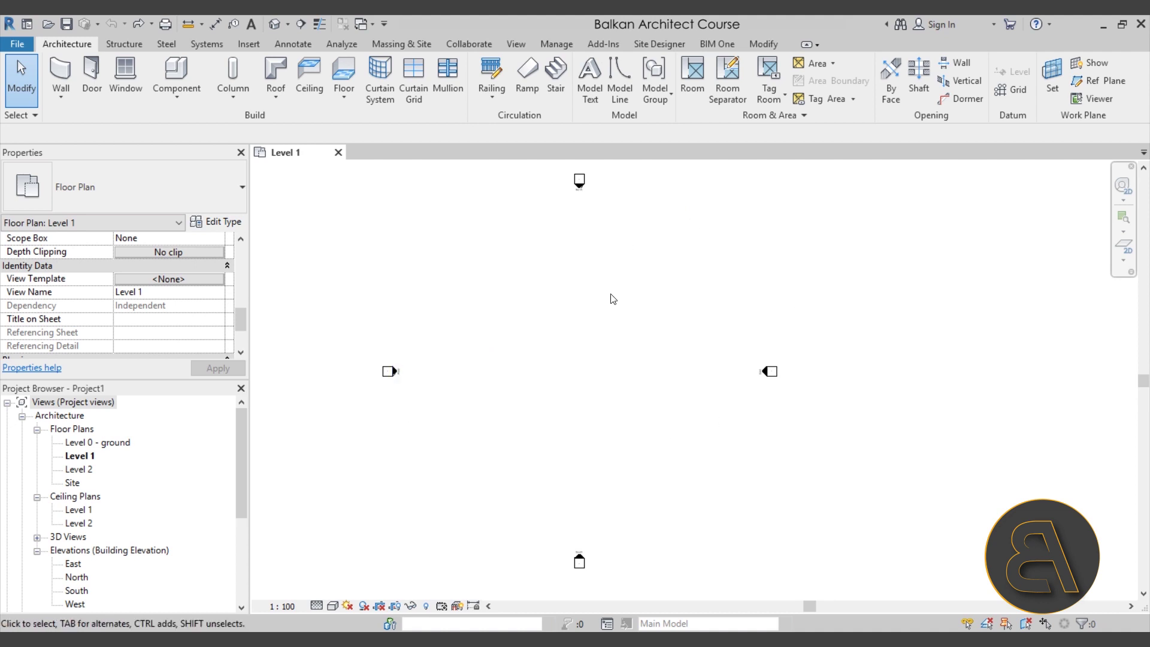
{"action": "mouse_move", "coordinate": [600, 317]}
{"action": "middle_mouse_down"}
{"action": "mouse_move", "coordinate": [611, 318]}
{"action": "mouse_move", "coordinate": [601, 322]}
{"action": "middle_mouse_up"}
{"action": "left_click", "coordinate": [58, 102]}
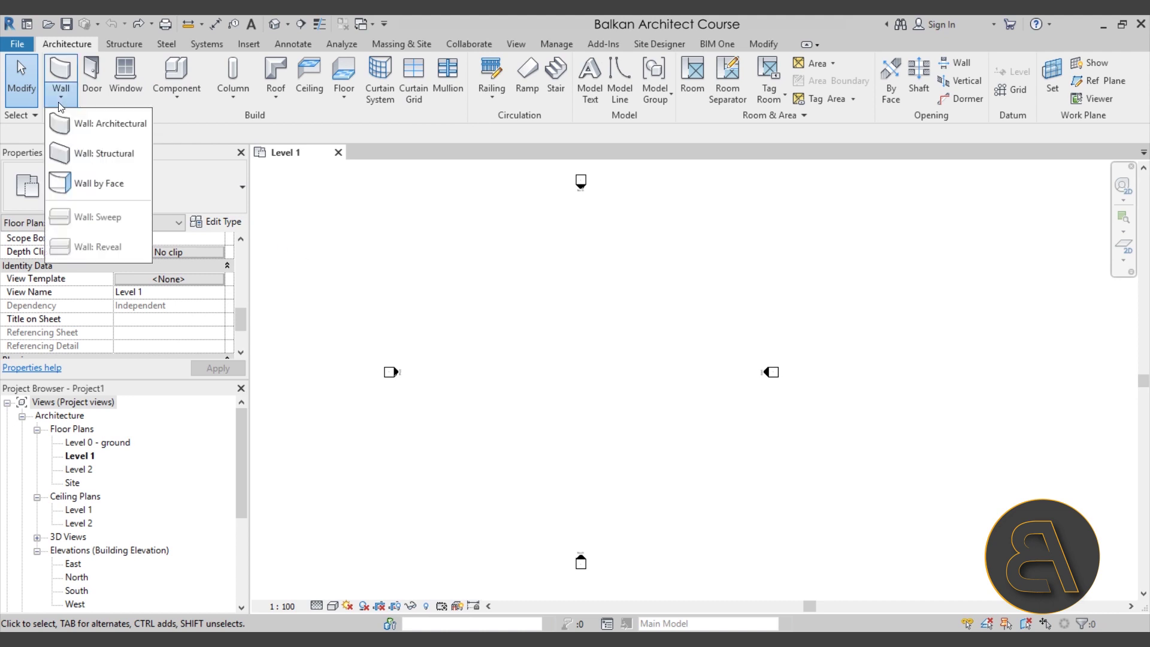
{"action": "left_click", "coordinate": [65, 73]}
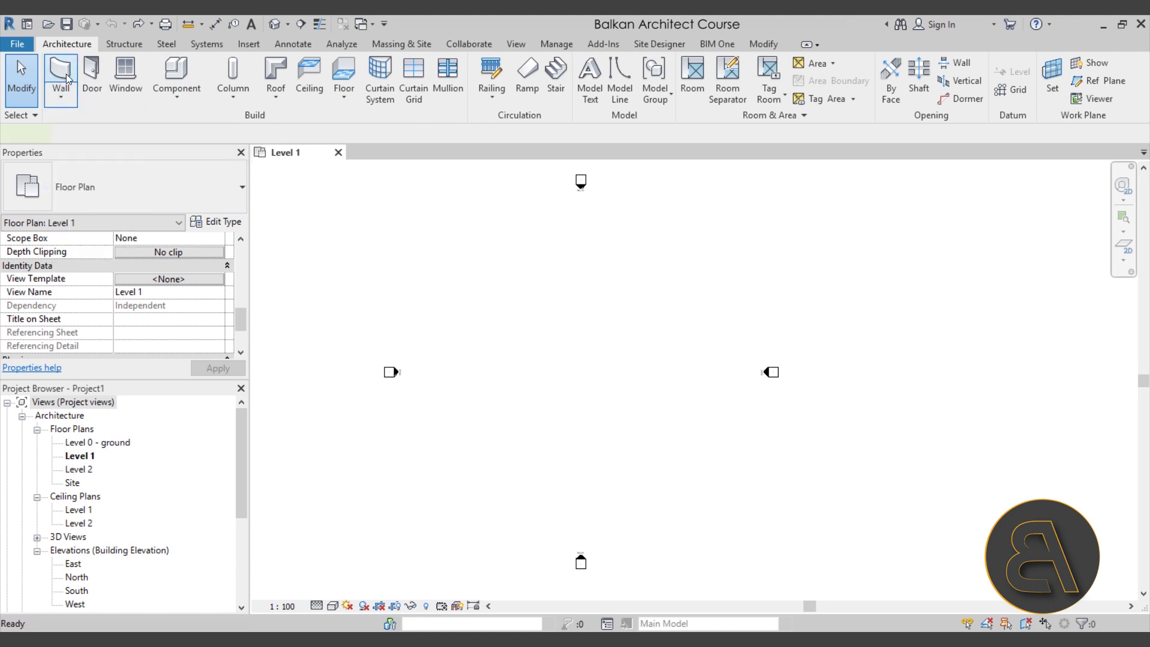
{"action": "left_click", "coordinate": [181, 183]}
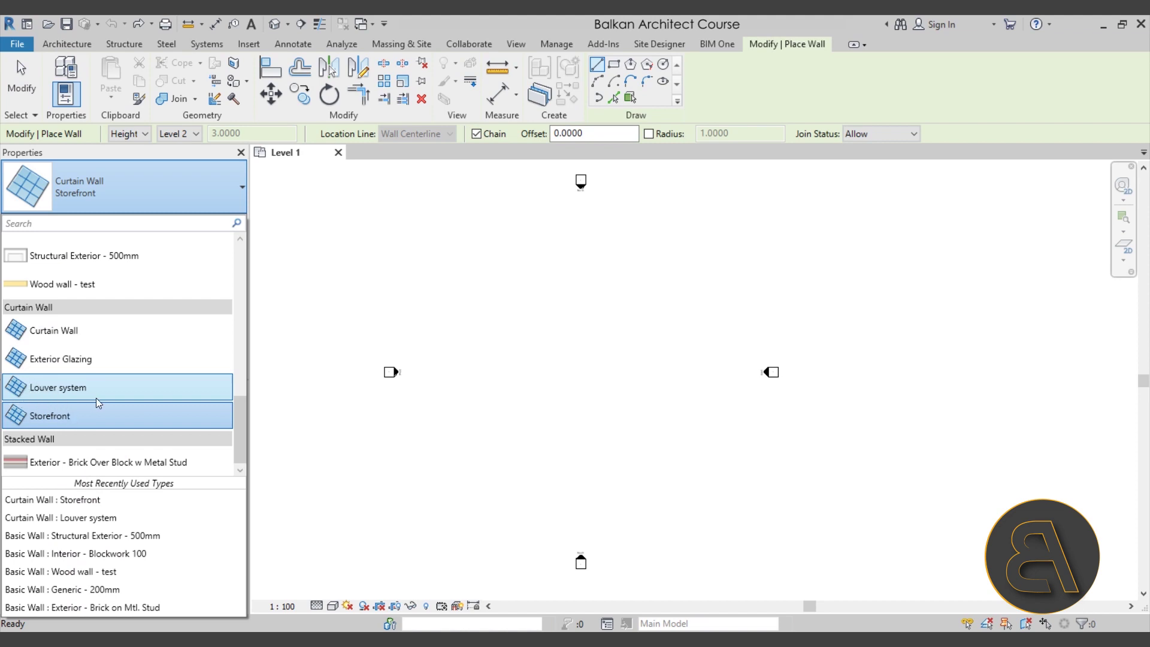
{"action": "scroll", "coordinate": [127, 403], "scroll_direction": "up", "scroll_amount": 2}
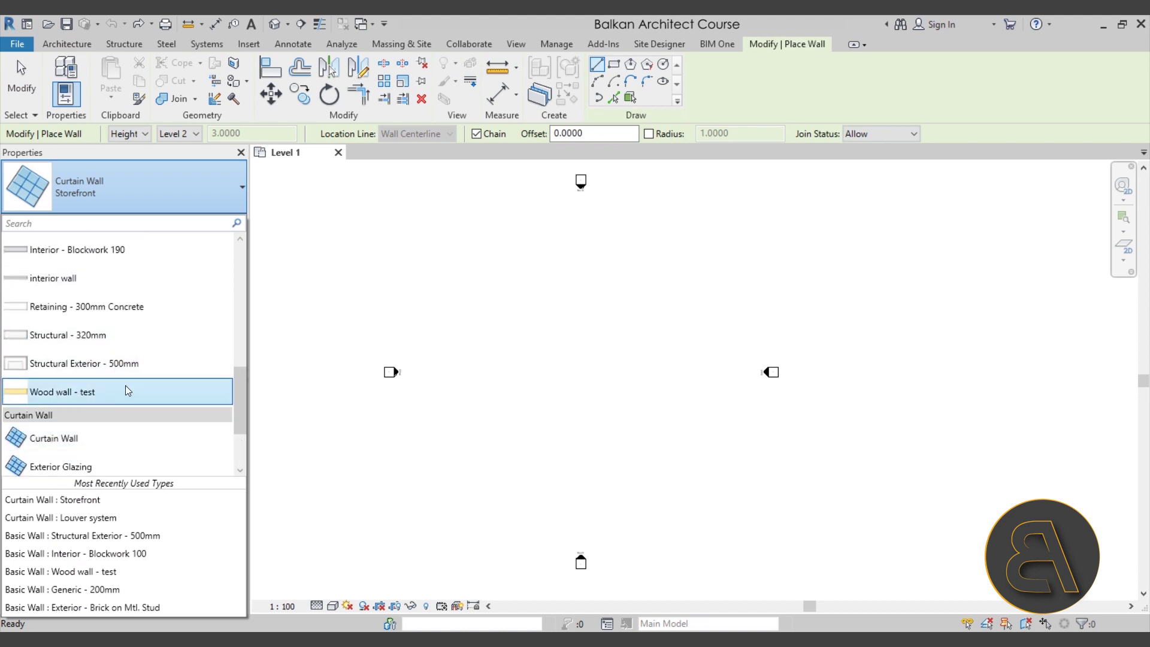
{"action": "scroll", "coordinate": [126, 388], "scroll_direction": "up", "scroll_amount": 8}
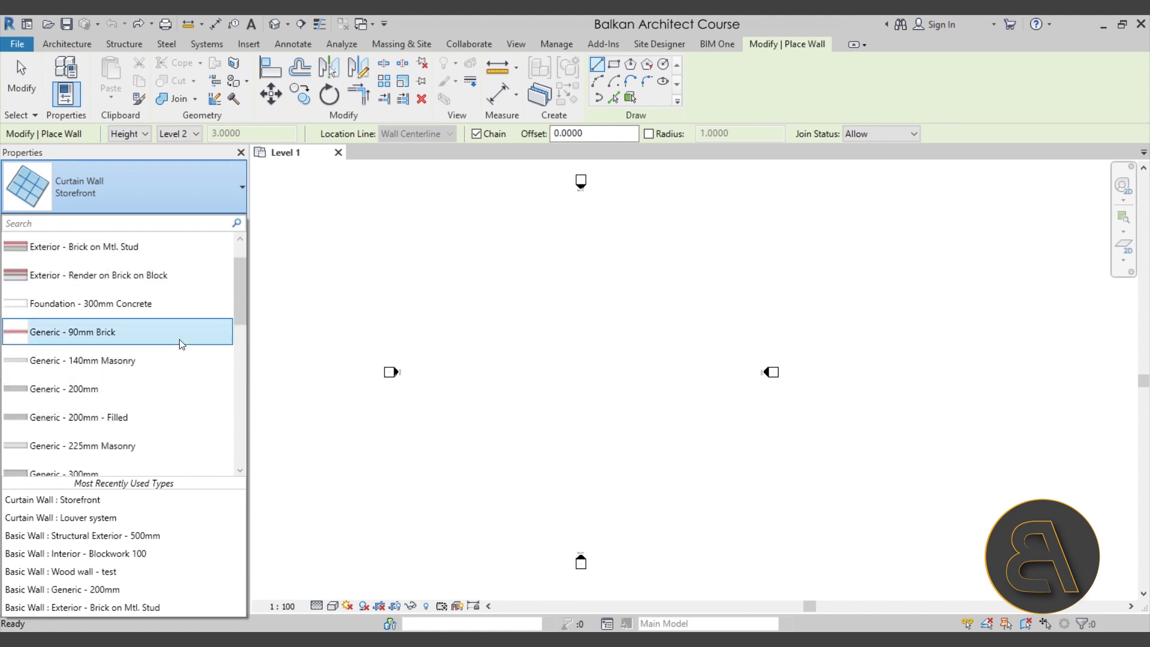
{"action": "scroll", "coordinate": [109, 347], "scroll_direction": "up", "scroll_amount": 2}
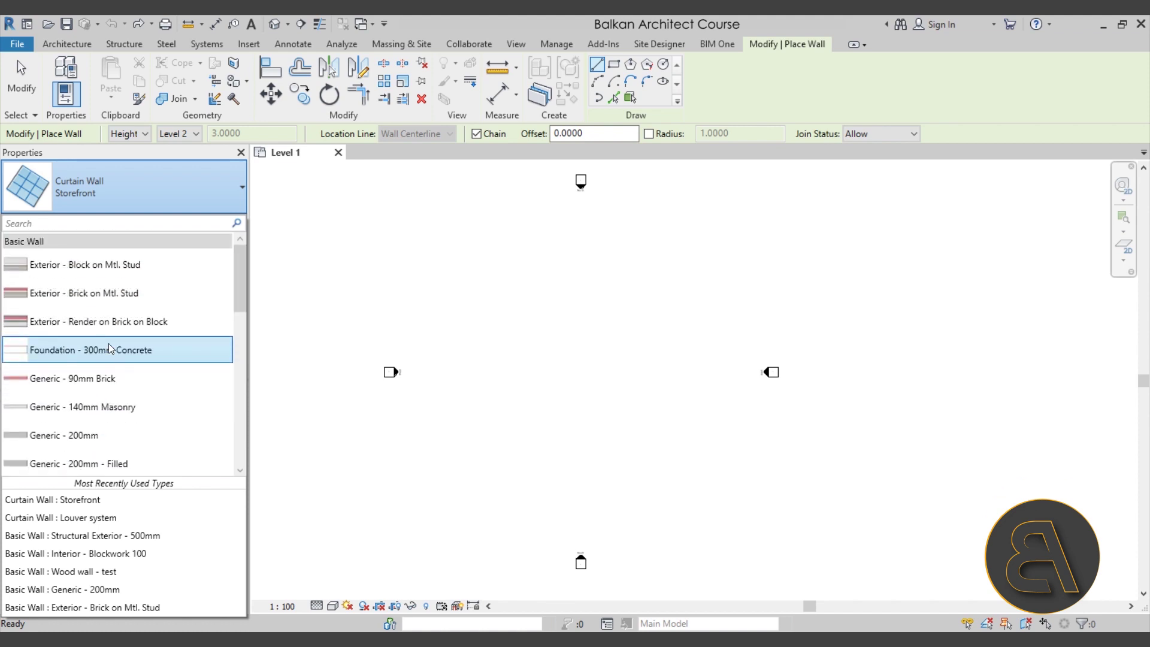
{"action": "left_click", "coordinate": [183, 207]}
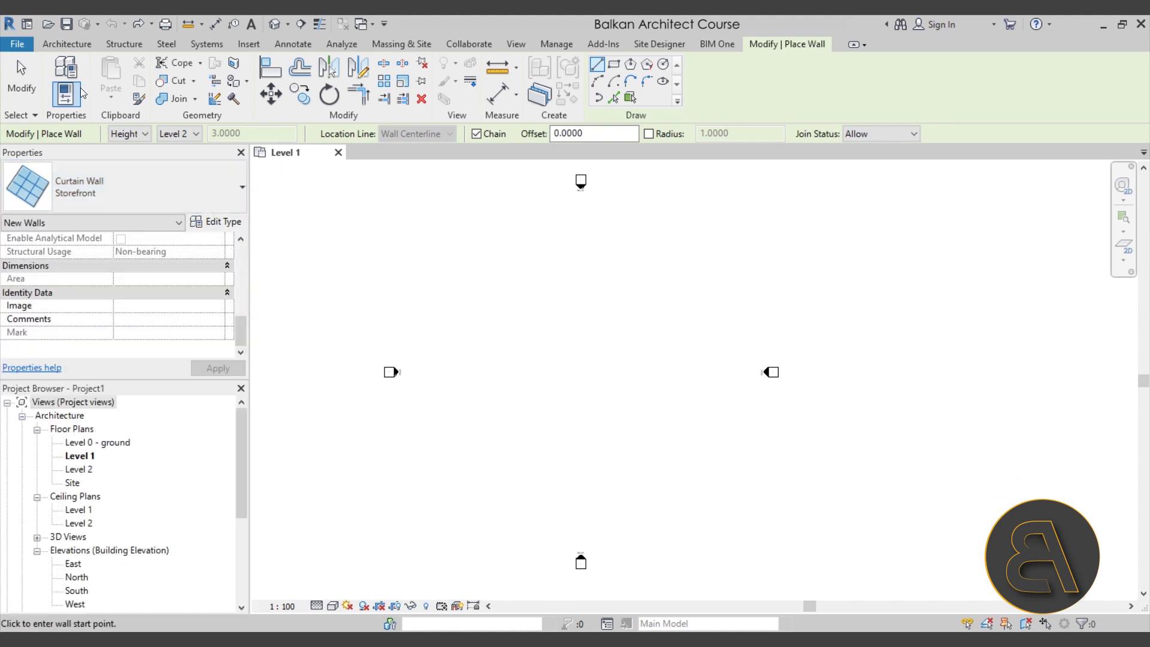
{"action": "key", "text": "Escape"}
{"action": "key", "text": "Escape"}
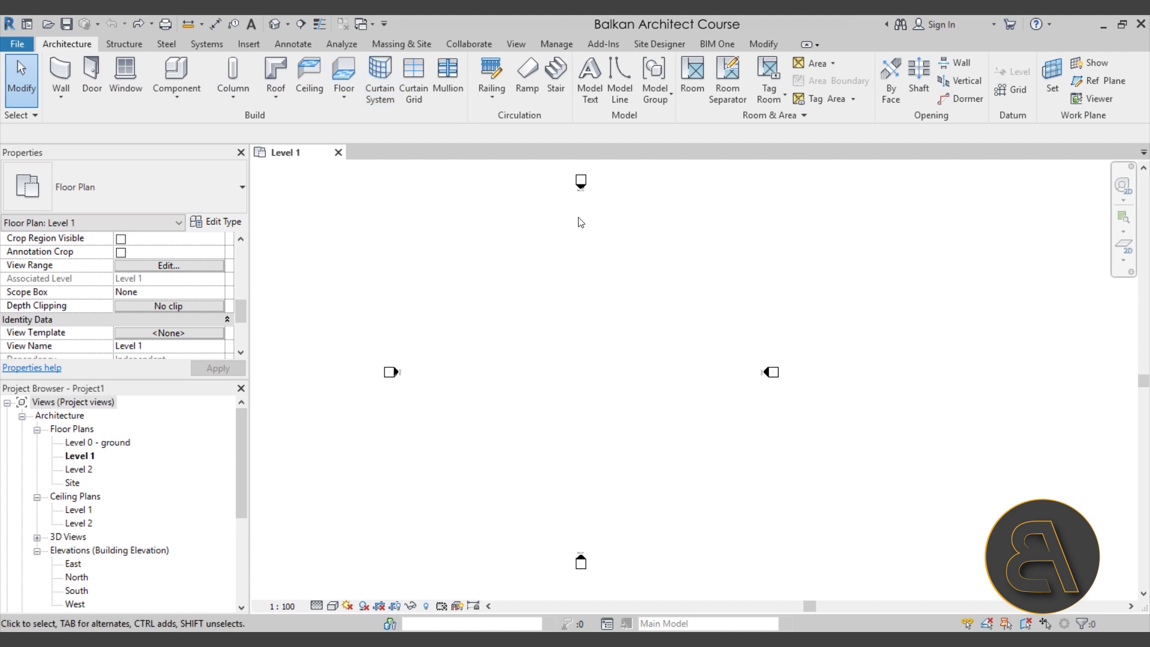
Sketch a stair run using the Assembled Stair : Private 2 type.
{"action": "left_click", "coordinate": [545, 71]}
{"action": "left_click", "coordinate": [121, 190]}
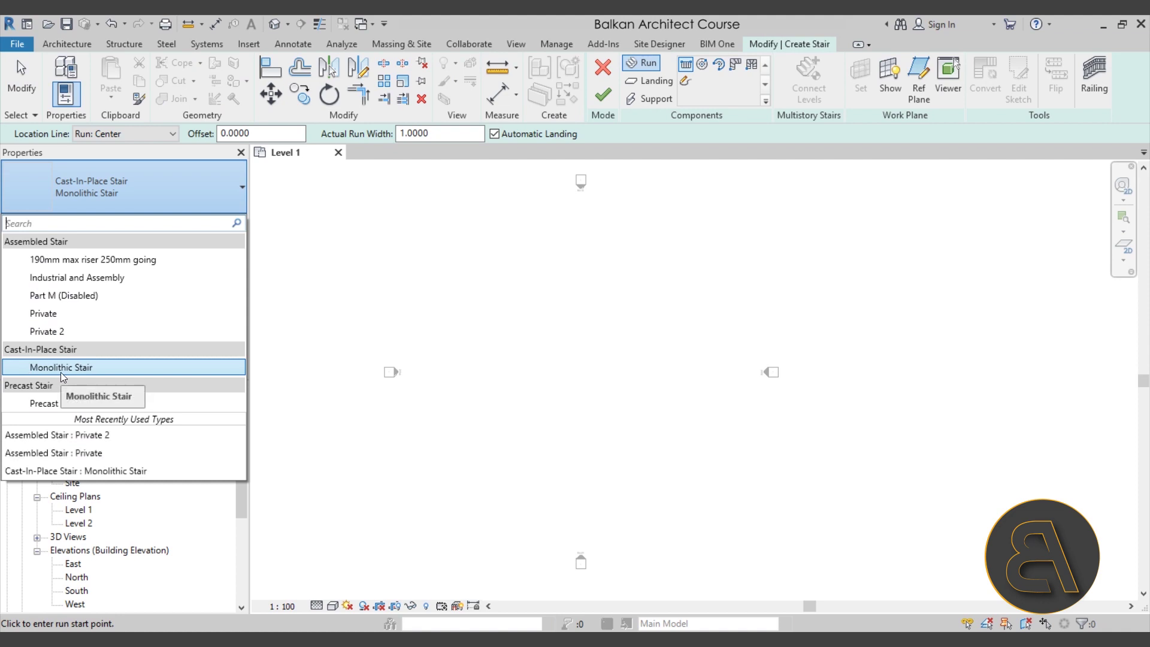
{"action": "left_click", "coordinate": [38, 333]}
{"action": "left_click", "coordinate": [597, 409]}
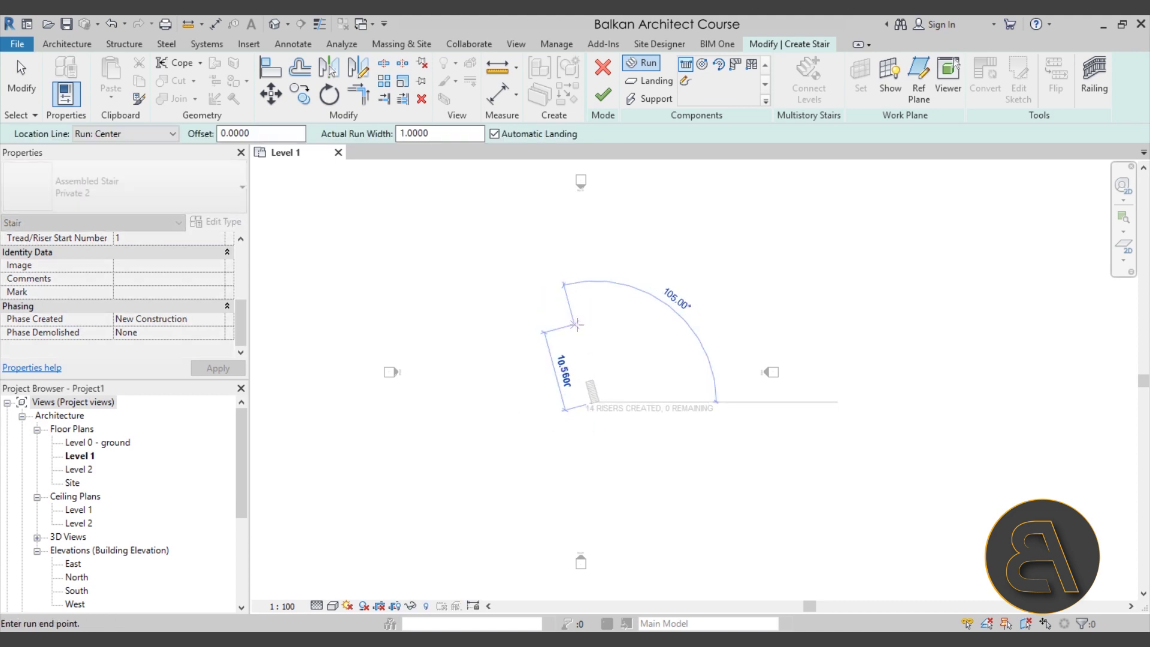
{"action": "left_click", "coordinate": [569, 322]}
{"action": "key", "text": "Escape"}
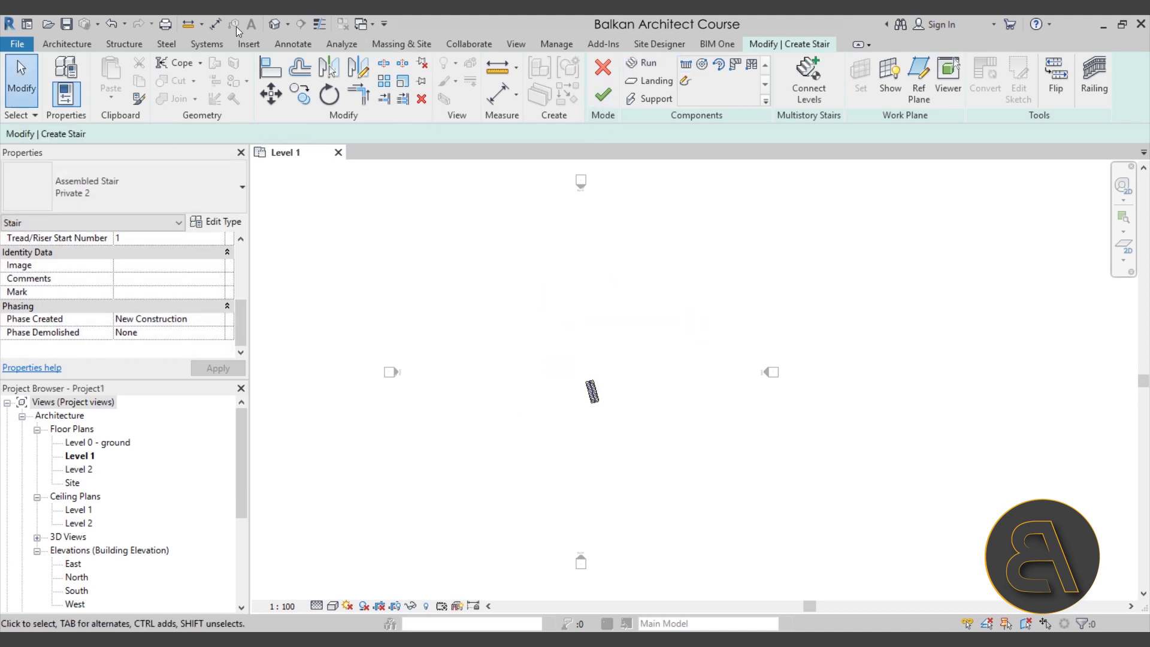
Inspect the 14-riser stair in the default 3D view, then cancel and discard it.
{"action": "left_click", "coordinate": [274, 24]}
{"action": "scroll", "coordinate": [739, 362], "scroll_direction": "up", "scroll_amount": 3}
{"action": "middle_click_drag", "start_coordinate": [739, 362], "coordinate": [634, 431], "text": "shift"}
{"action": "scroll", "coordinate": [655, 327], "scroll_direction": "up", "scroll_amount": 5}
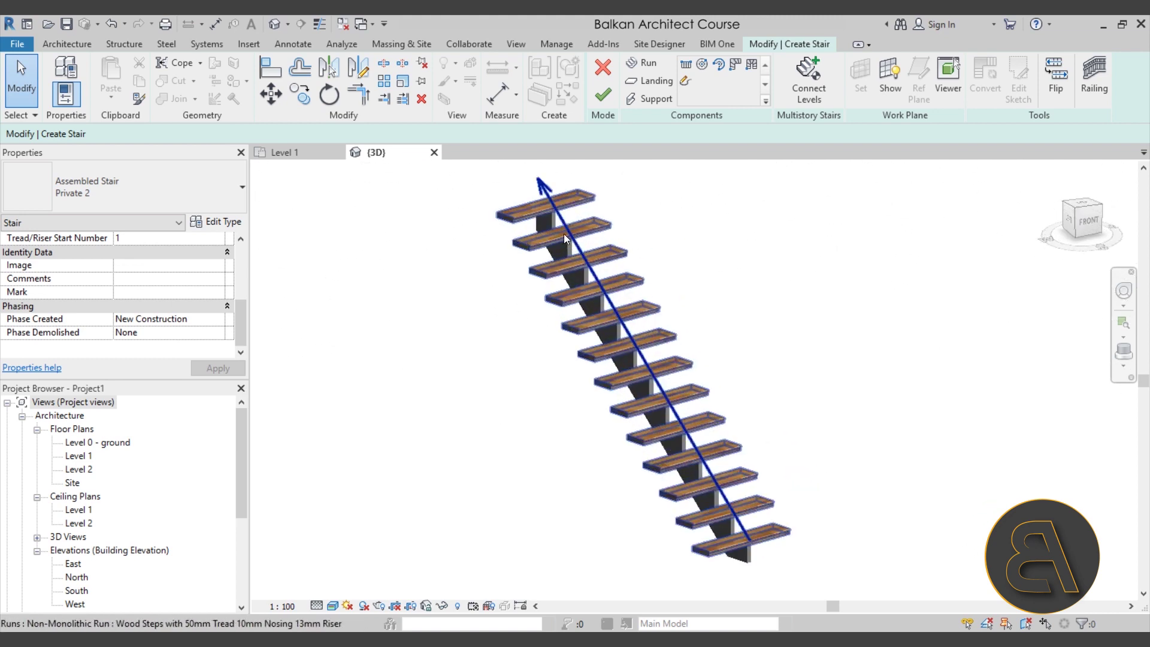
{"action": "scroll", "coordinate": [404, 309], "scroll_direction": "down", "scroll_amount": 2}
{"action": "middle_click_drag", "start_coordinate": [403, 308], "coordinate": [449, 341], "text": "shift"}
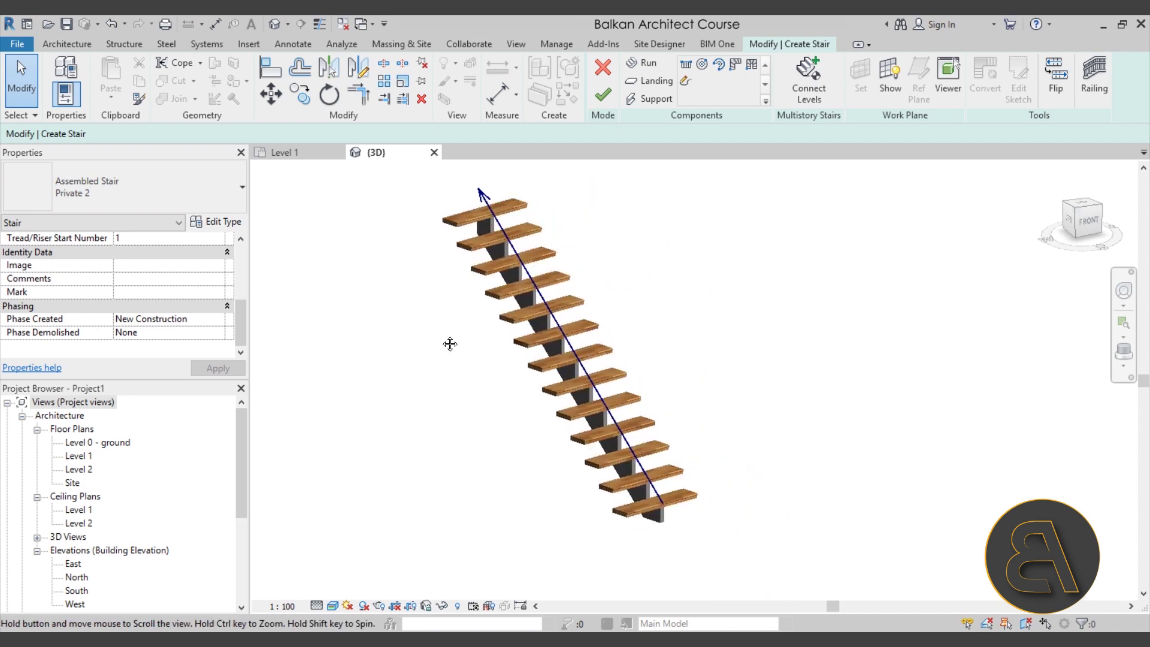
{"action": "left_click", "coordinate": [604, 68]}
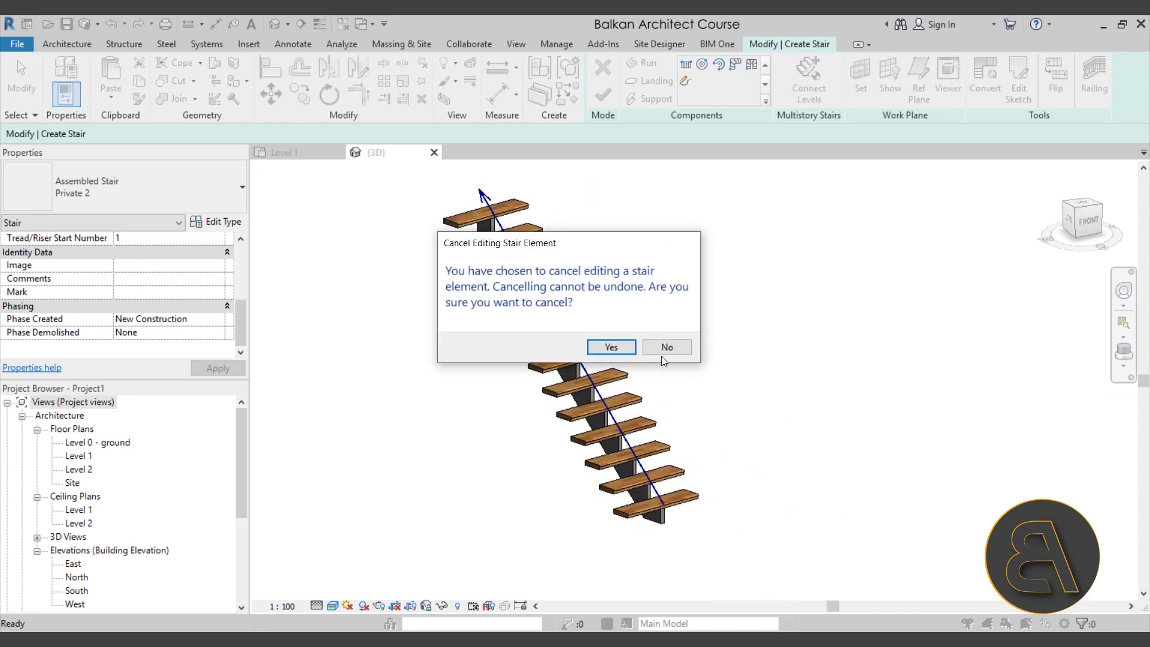
{"action": "left_click", "coordinate": [611, 344]}
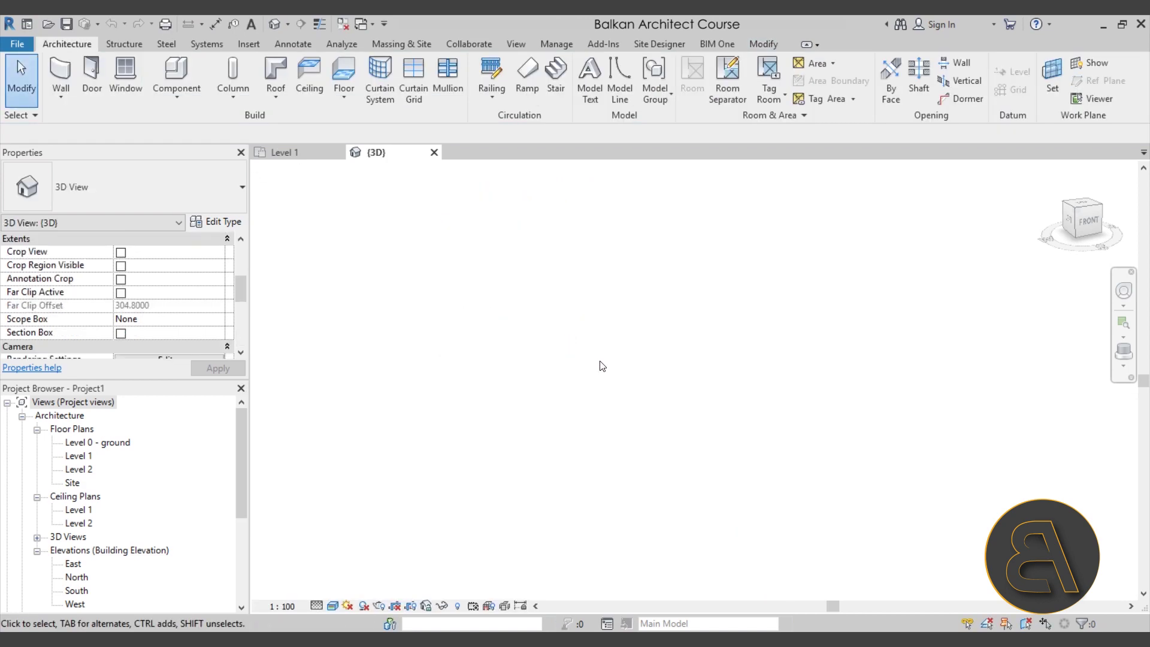
Switch from the 3D view back to the Level 1 floor plan tab.
{"action": "scroll", "coordinate": [570, 349], "scroll_direction": "down", "scroll_amount": 3}
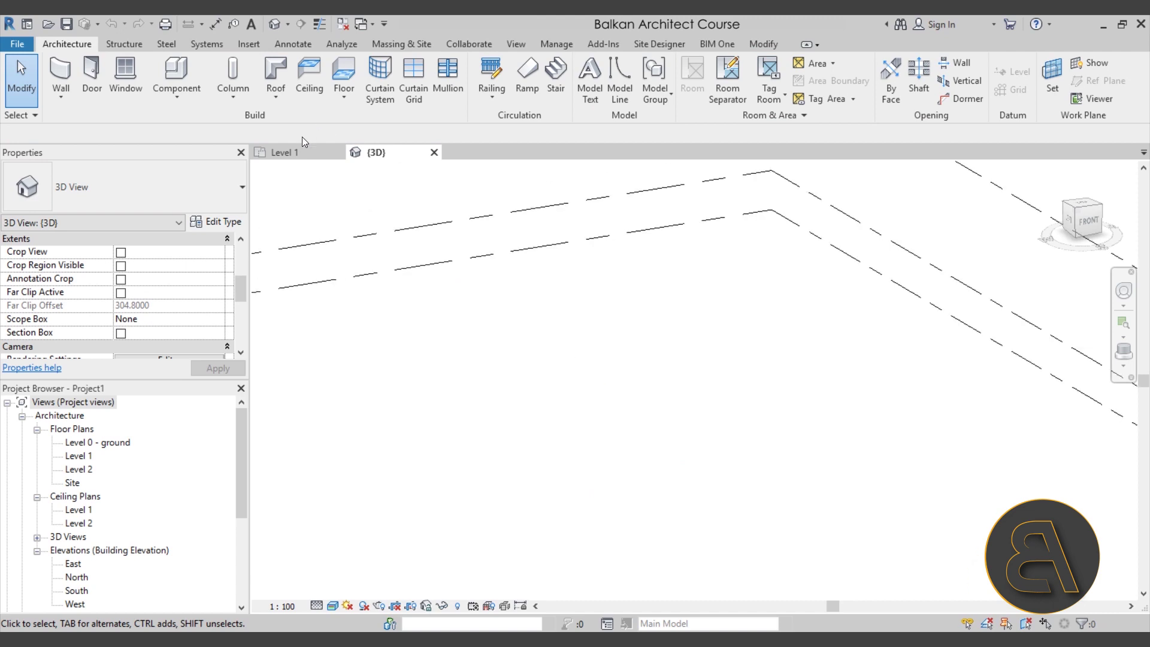
{"action": "left_click", "coordinate": [286, 152]}
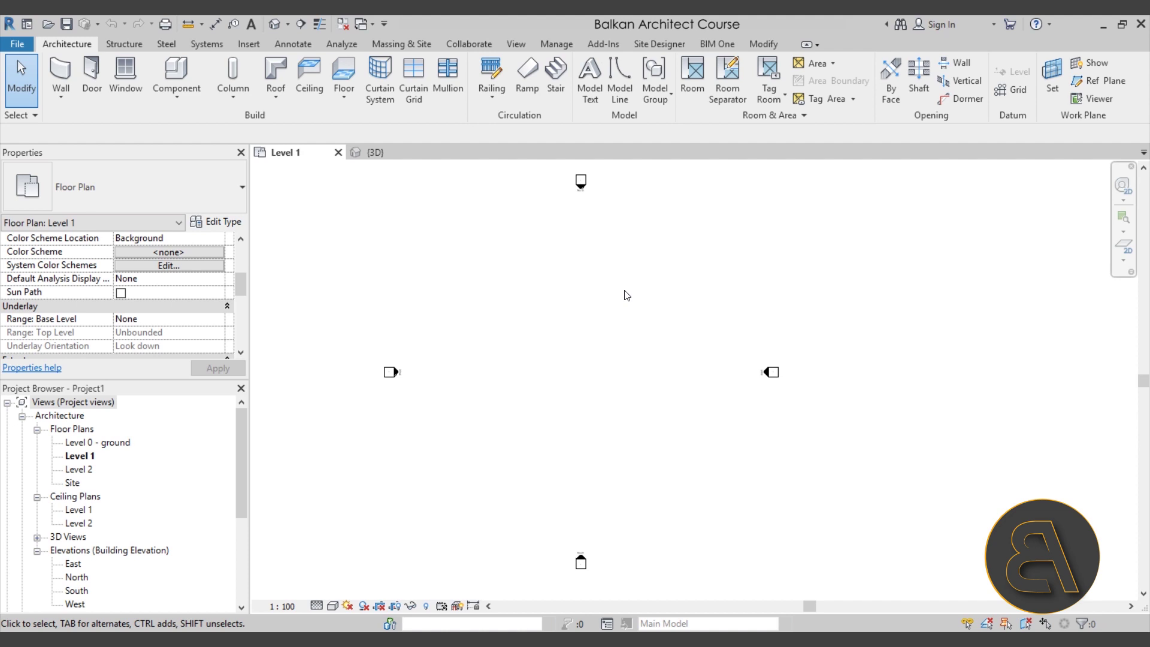
Expand Schedules/Quantities, open Project notes and Room Schedule, then go back to Level 1.
{"action": "scroll", "coordinate": [192, 476], "scroll_direction": "down", "scroll_amount": 4}
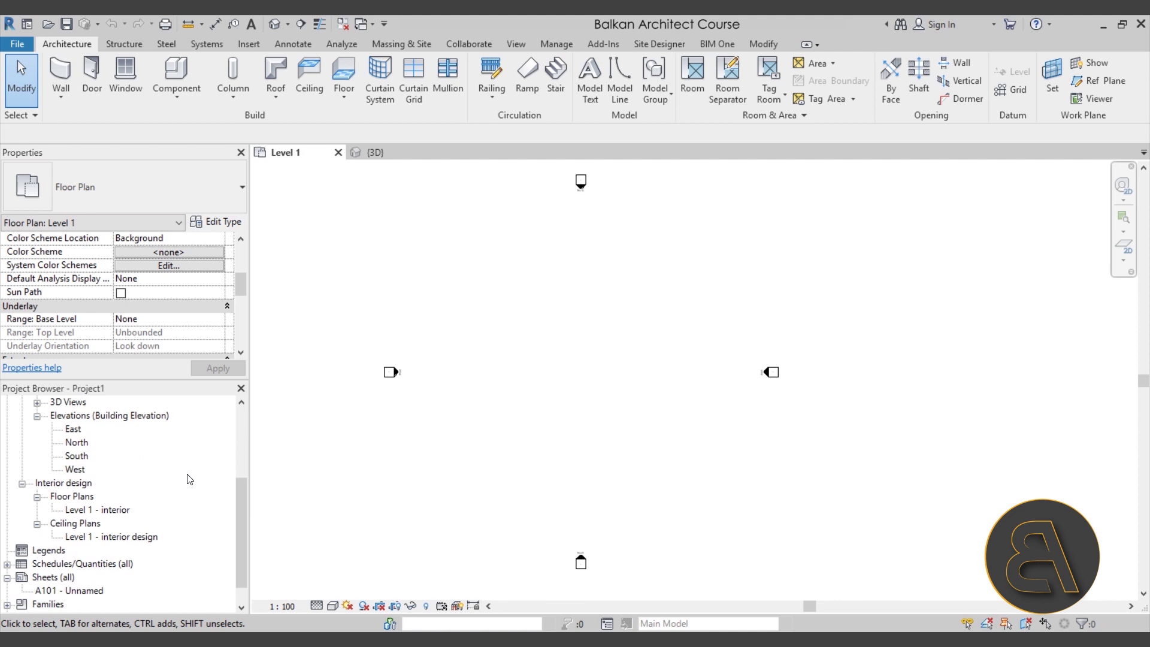
{"action": "scroll", "coordinate": [190, 479], "scroll_direction": "down", "scroll_amount": 1}
{"action": "left_click", "coordinate": [7, 537]}
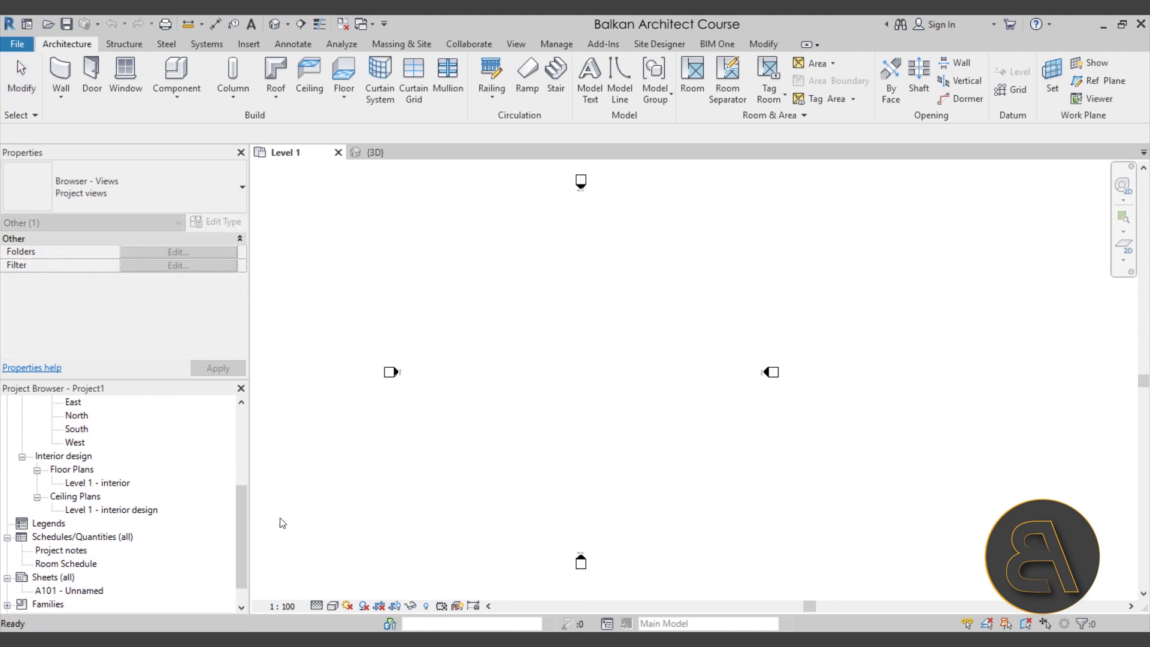
{"action": "scroll", "coordinate": [161, 470], "scroll_direction": "down", "scroll_amount": 1}
{"action": "left_click", "coordinate": [64, 527]}
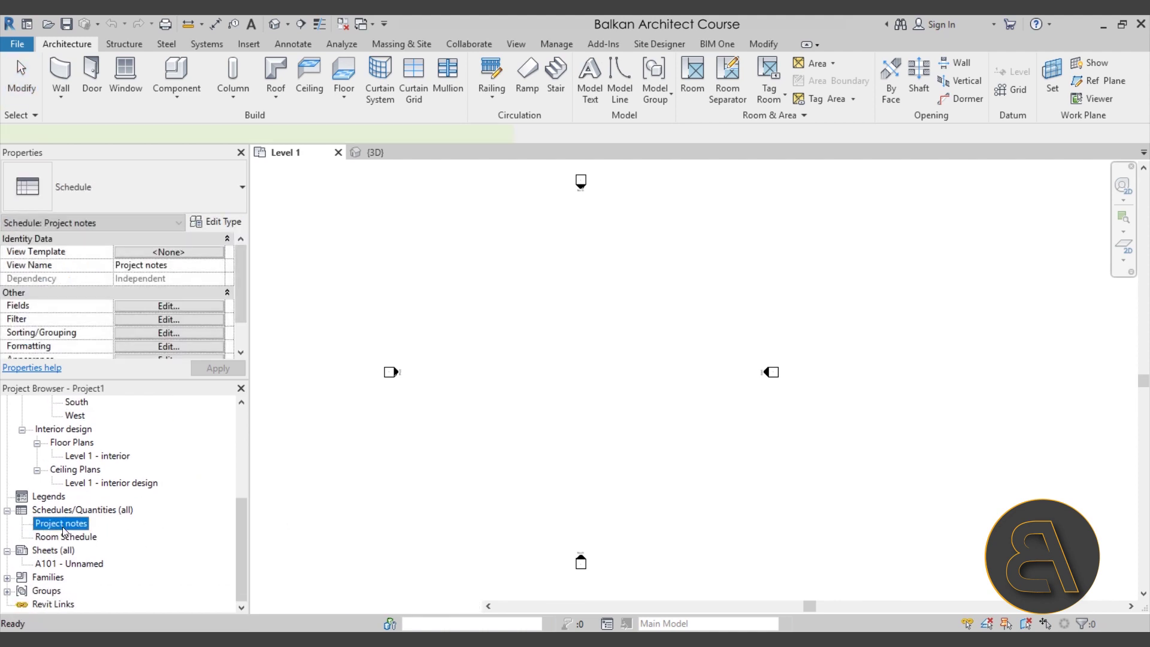
{"action": "double_click", "coordinate": [62, 529]}
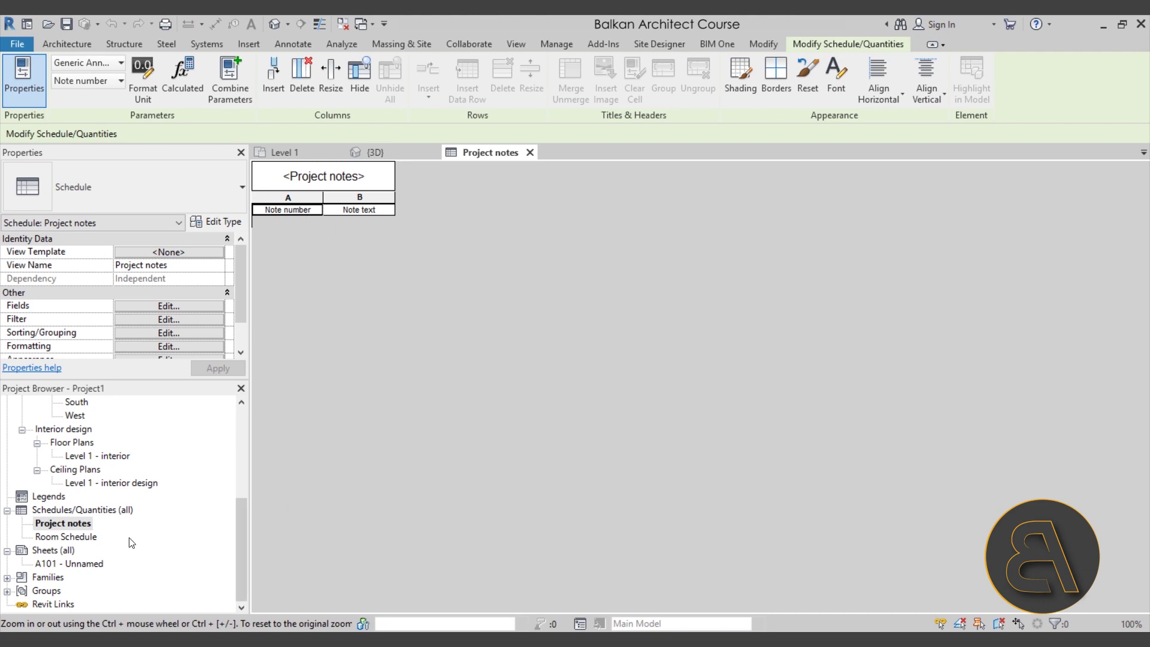
{"action": "double_click", "coordinate": [67, 537]}
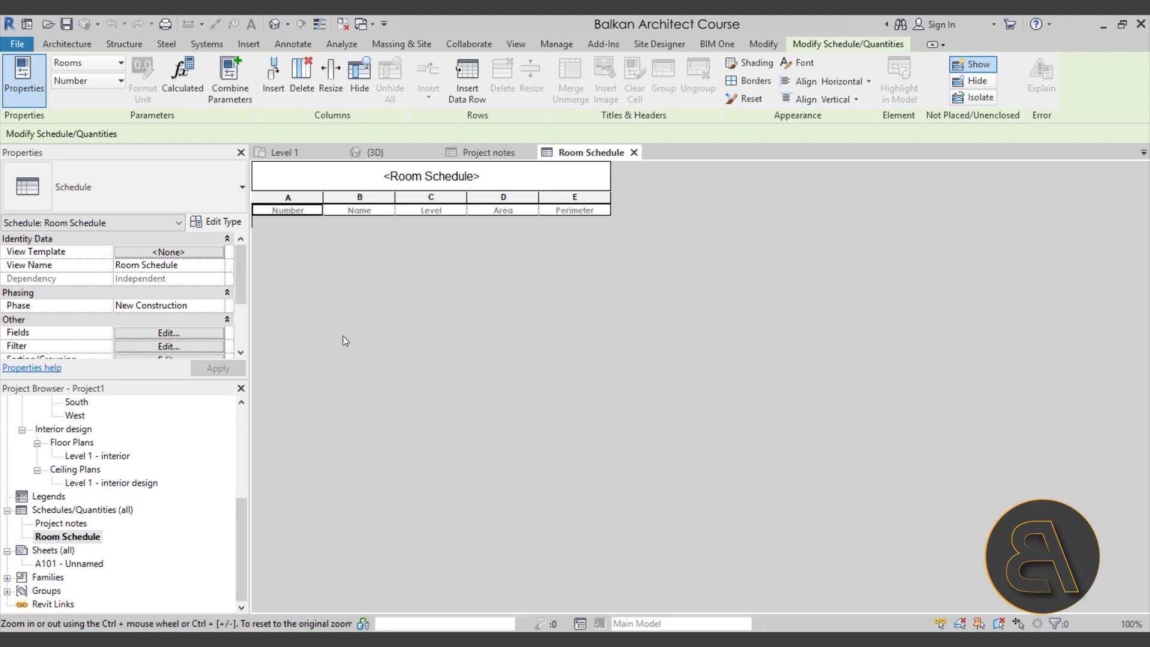
{"action": "left_click", "coordinate": [281, 155]}
{"action": "middle_click_drag", "start_coordinate": [583, 324], "coordinate": [542, 344]}
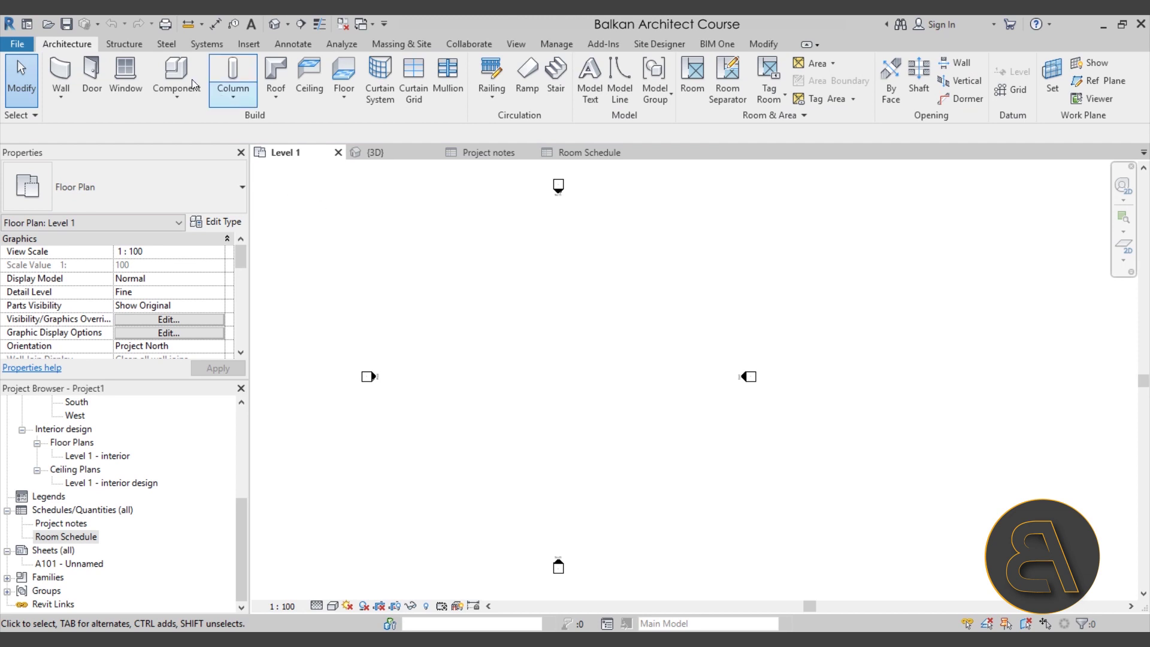
Open the New Project dialog from File > New > Project with BA template selected.
{"action": "left_click", "coordinate": [21, 44]}
{"action": "mouse_move", "coordinate": [59, 111]}
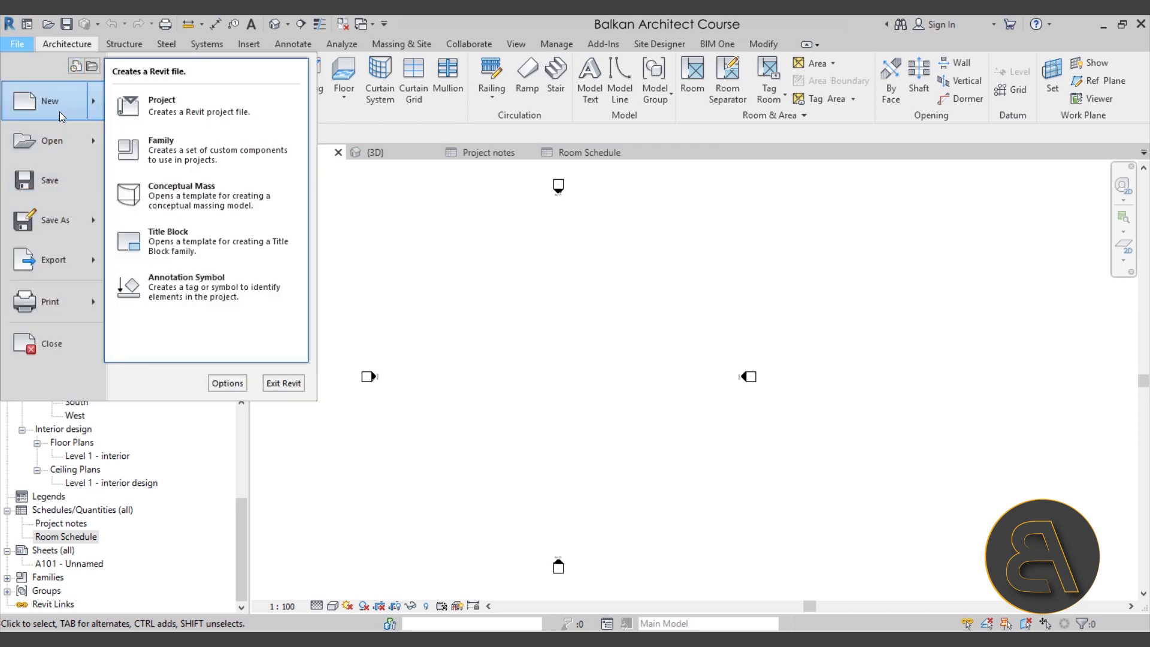
{"action": "left_click", "coordinate": [165, 111]}
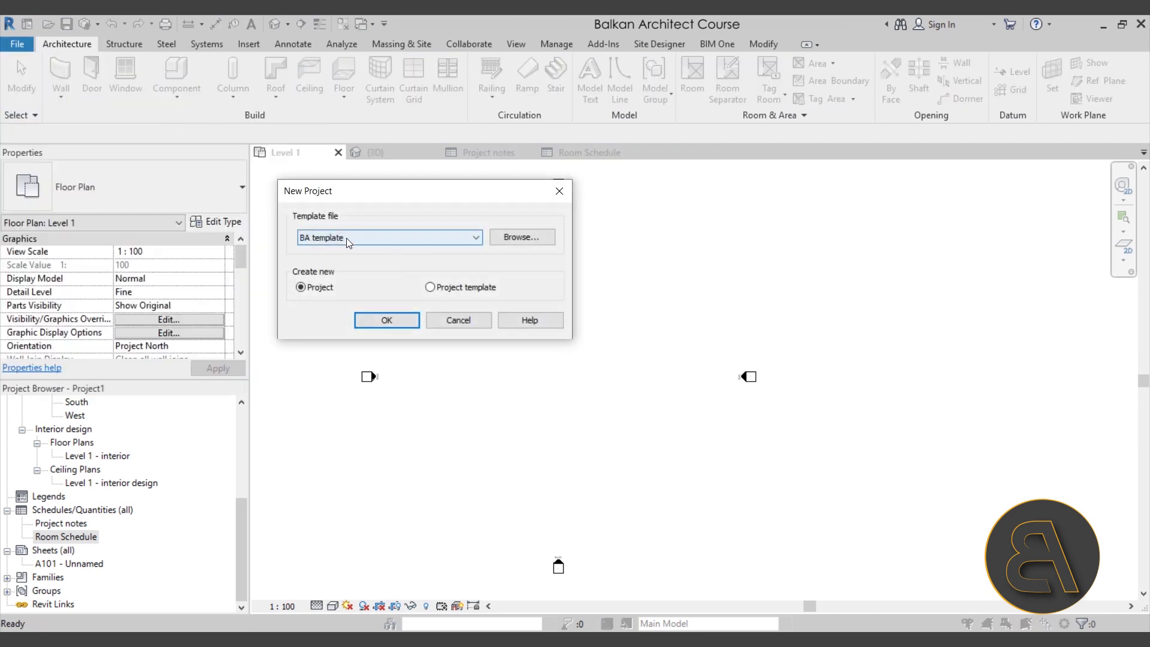